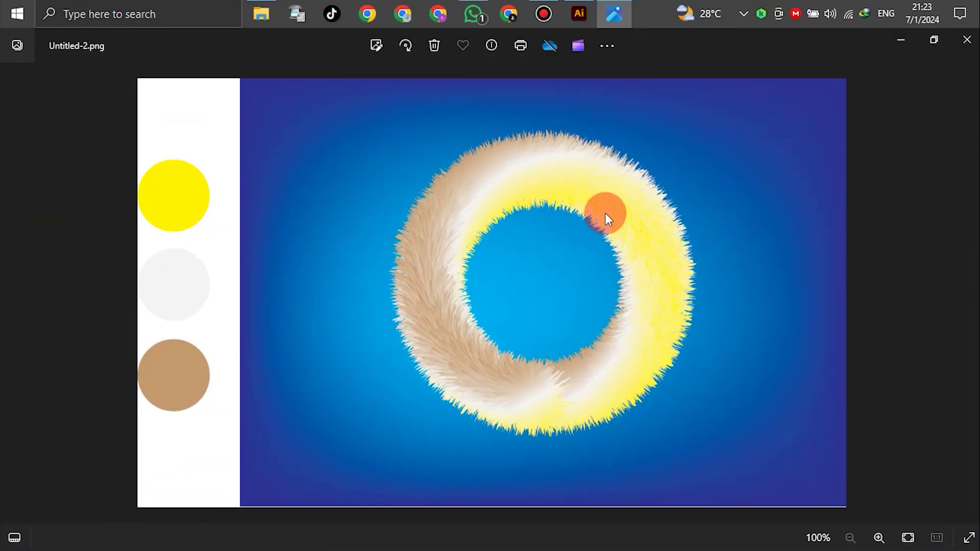
# Look over the finished yellow-to-grey fur ring image, then switch to Illustrator's home screen.
pyautogui.scroll(1, 600, 194)
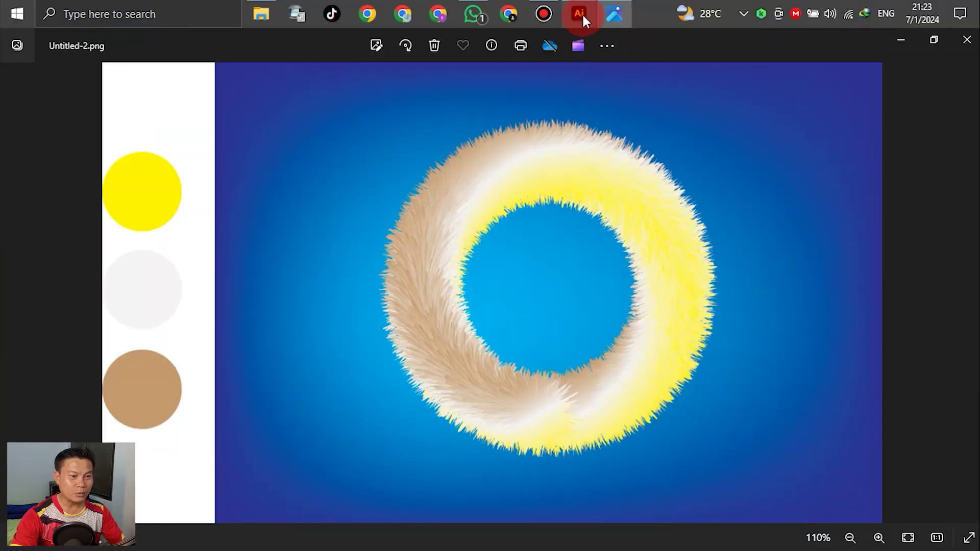
pyautogui.click(580, 14)
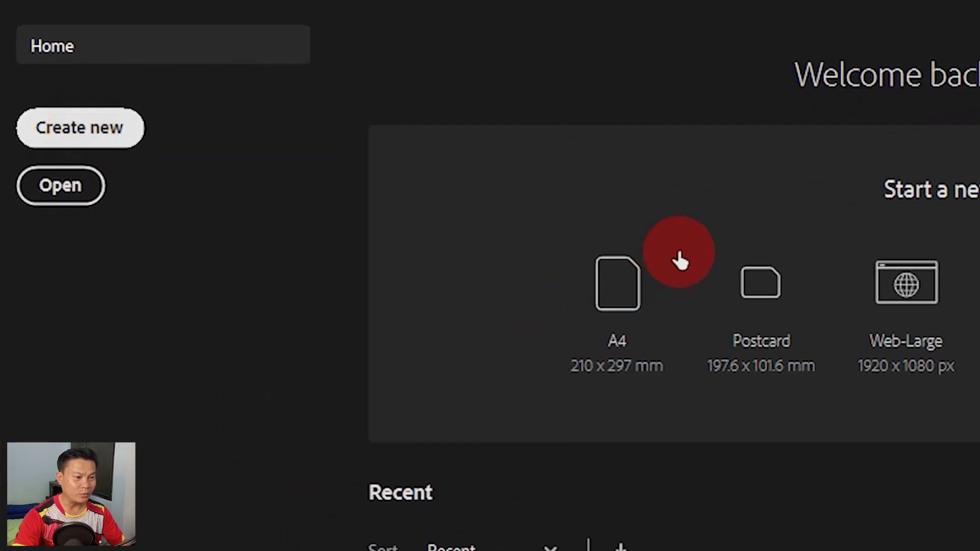
# Create a new landscape document named 'Fur Effect' at 841.89 × 595.28 px.
pyautogui.click(681, 262)
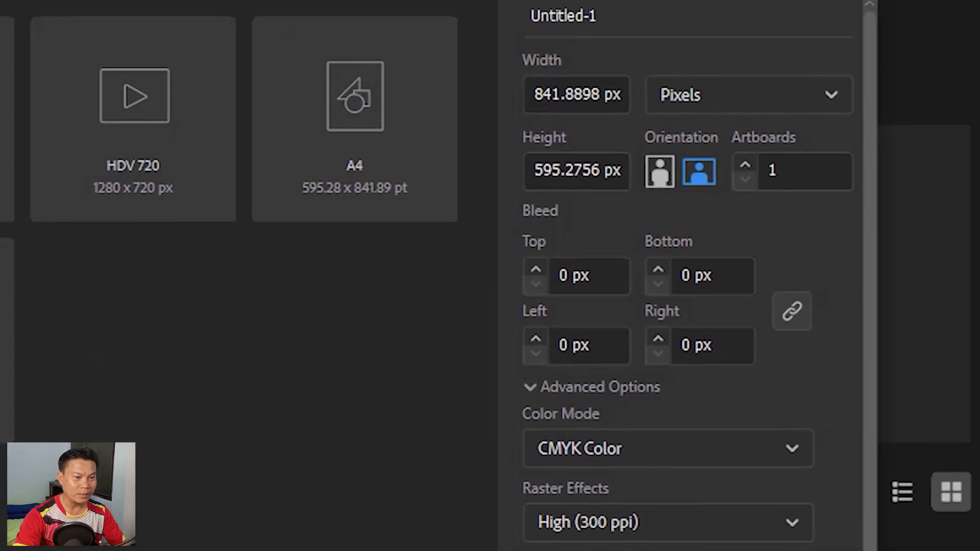
pyautogui.click(621, 14)
pyautogui.moveTo(621, 15); pyautogui.dragTo(462, 30)
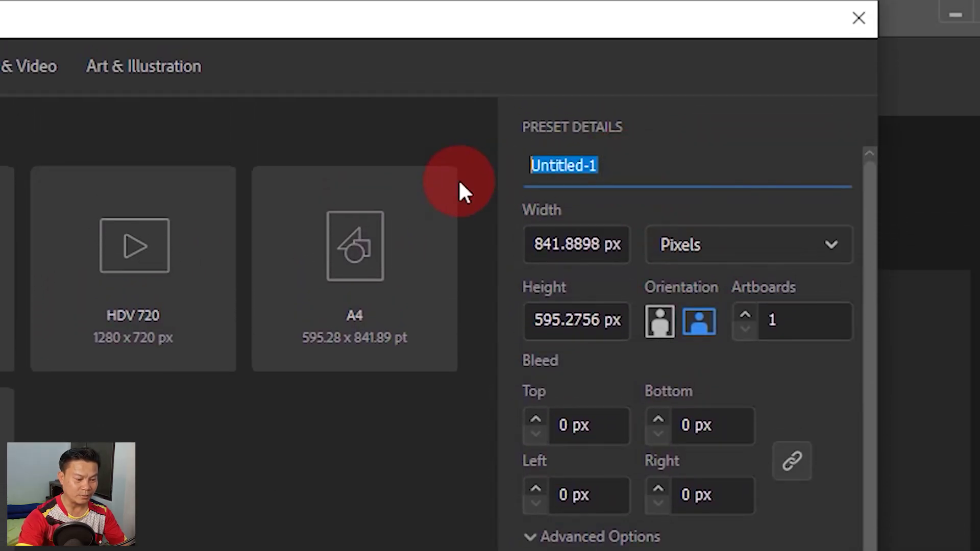
pyautogui.write('Fur Effect')
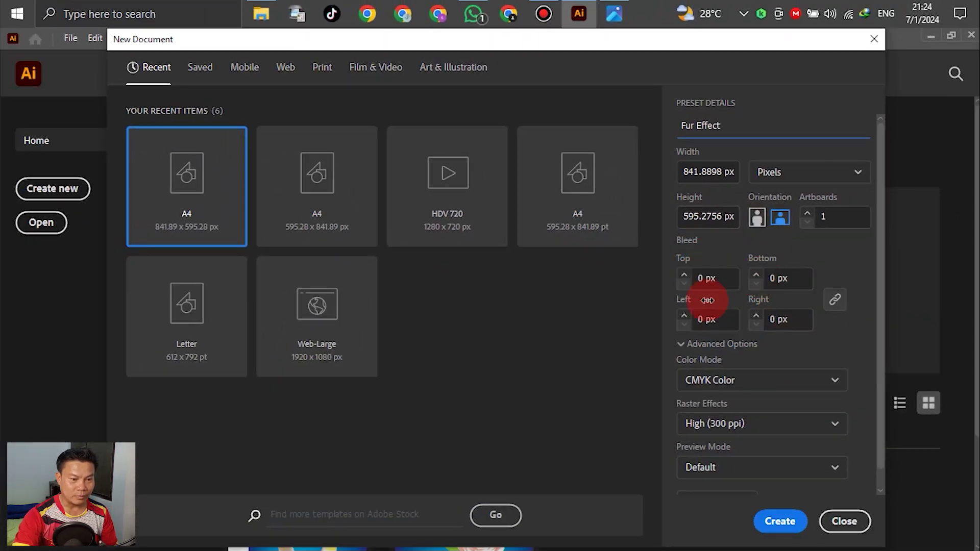
pyautogui.scroll(-1, 736, 306)
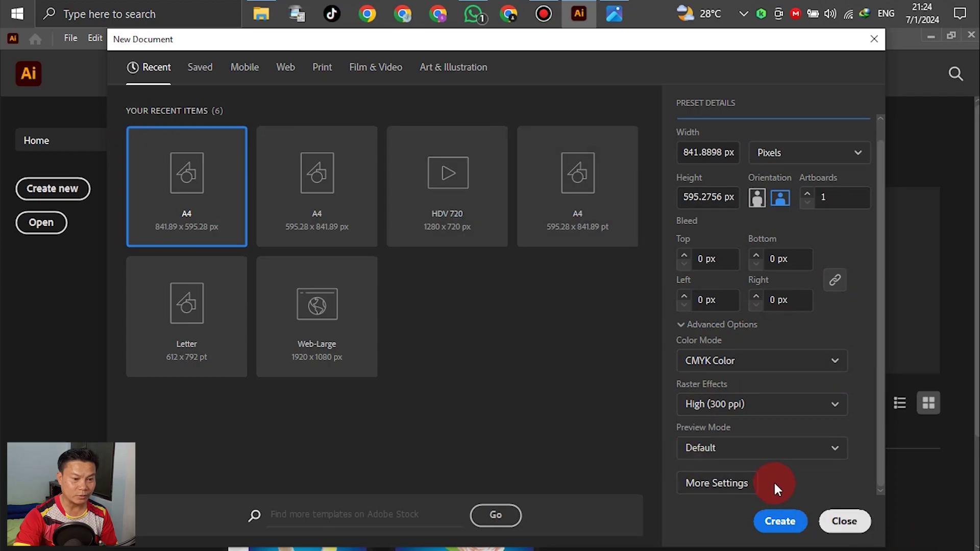
pyautogui.click(780, 521)
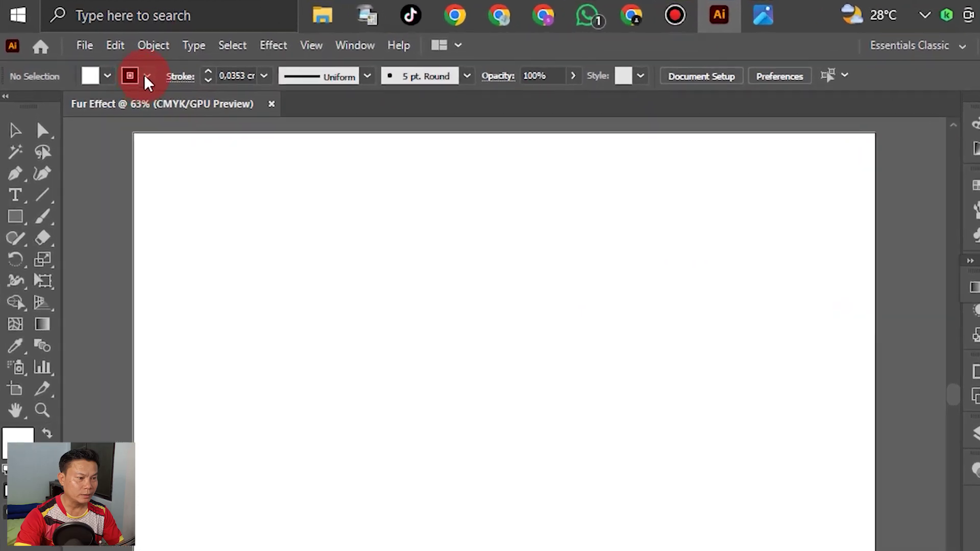
# Set the stroke colour to None and bring up the Layers panel.
pyautogui.click(120, 62)
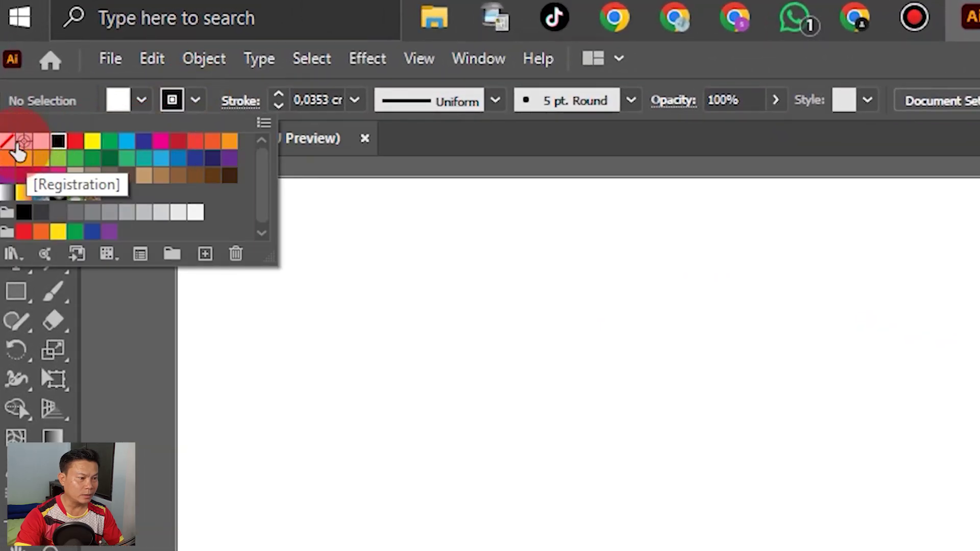
pyautogui.click(8, 142)
pyautogui.click(148, 418)
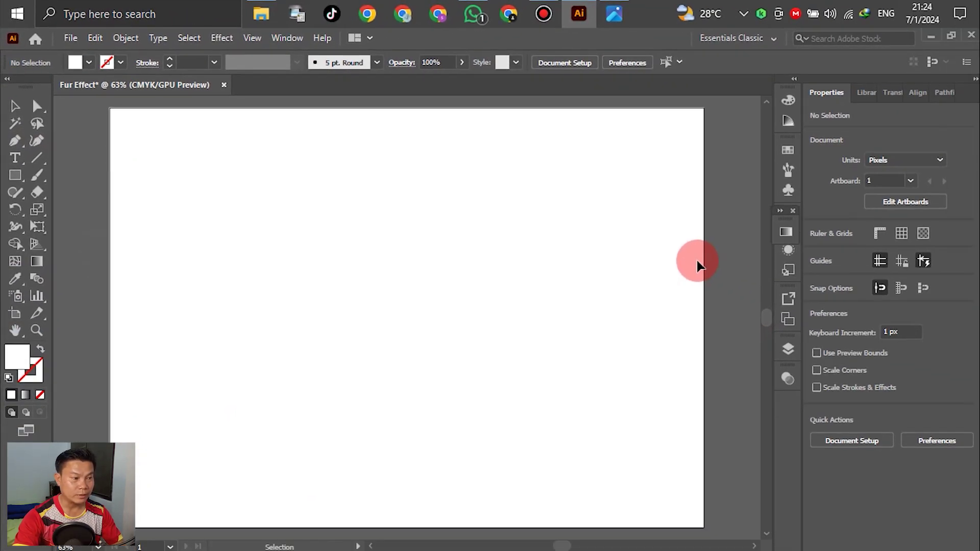
pyautogui.scroll(-1, 536, 265)
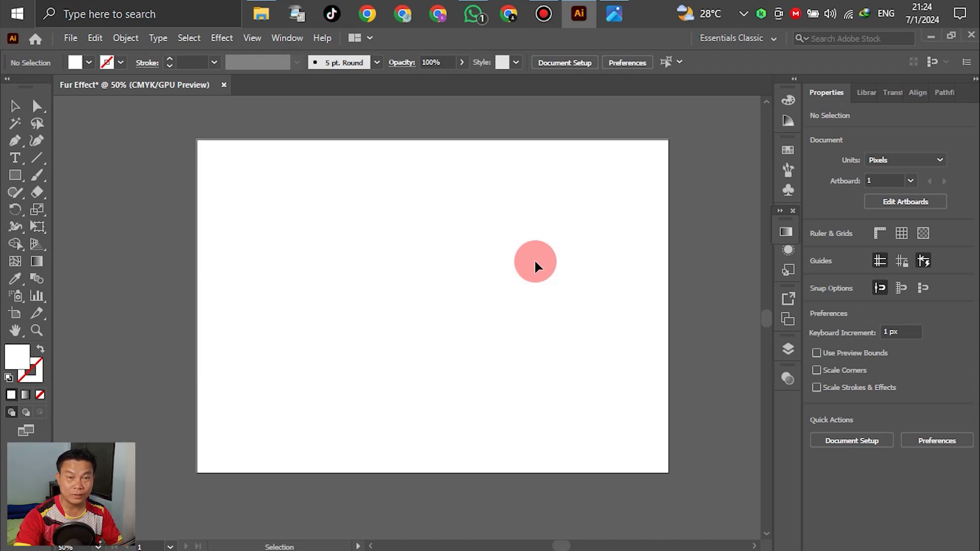
pyautogui.click(789, 350)
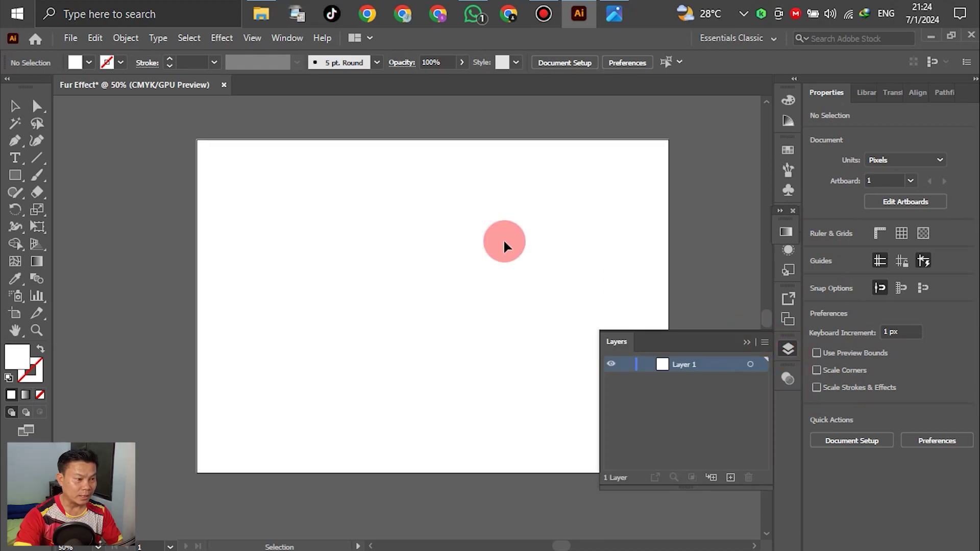
# Choose dark blue as the fill colour and pick the Rectangle tool.
pyautogui.click(91, 64)
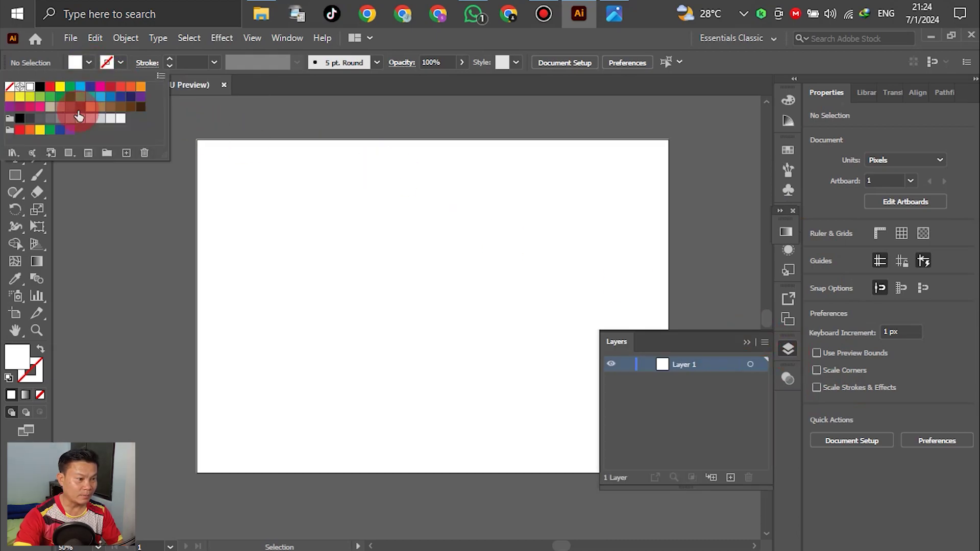
pyautogui.click(92, 88)
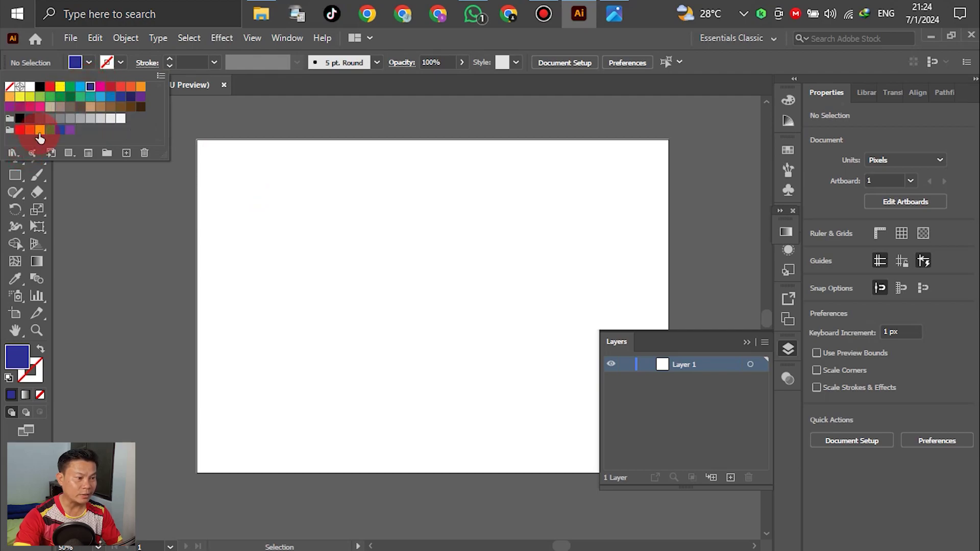
pyautogui.click(111, 201)
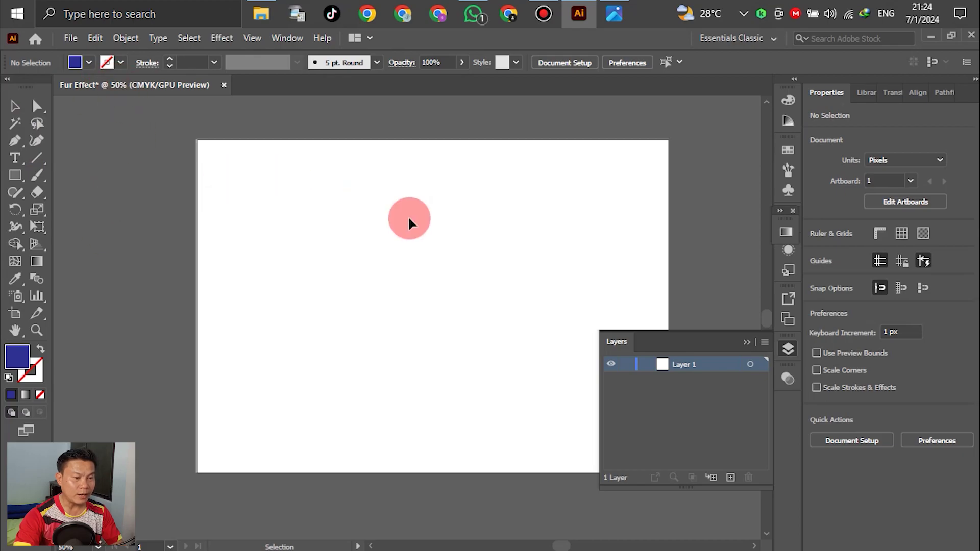
pyautogui.click(14, 175)
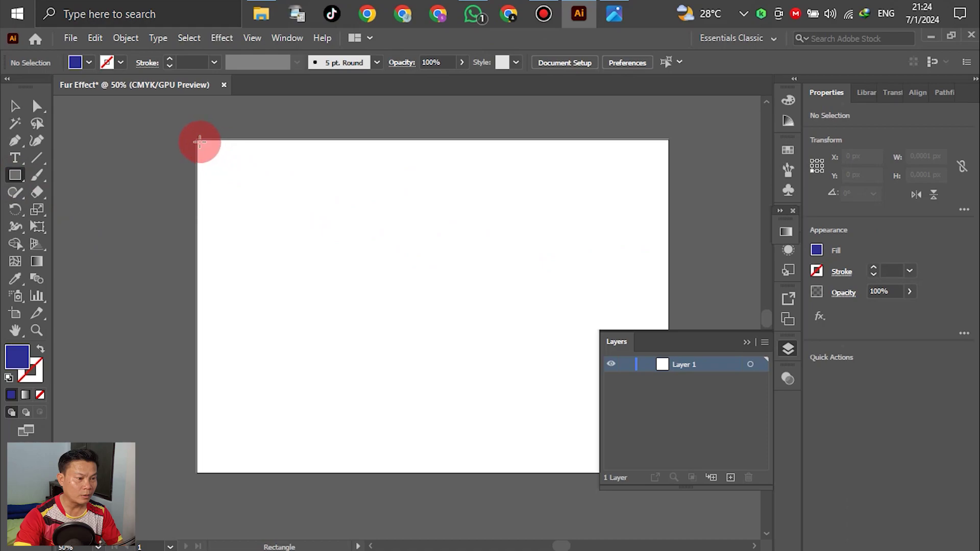
# Draw a dark blue rectangle from the artboard's top-left to bottom-right corner, then deselect it.
pyautogui.click(773, 347)
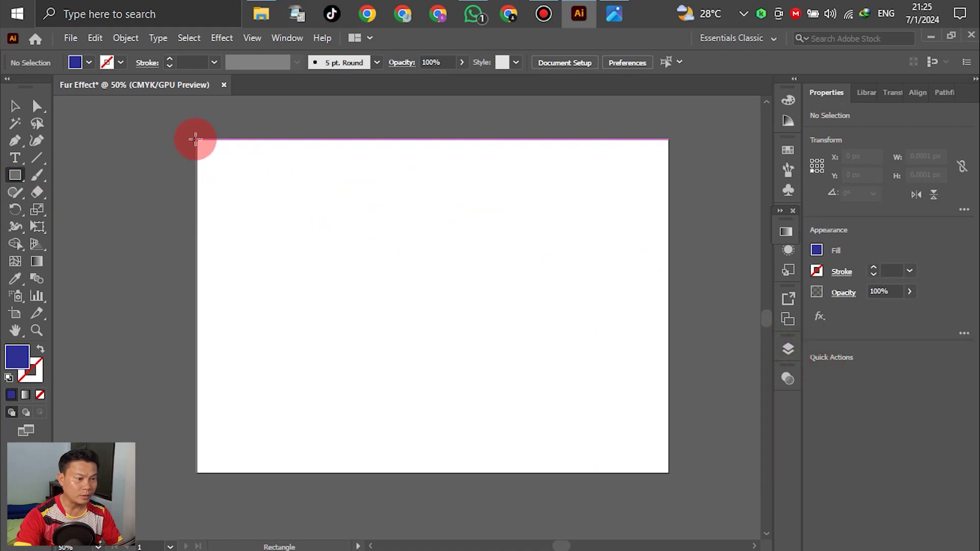
pyautogui.moveTo(195, 139); pyautogui.dragTo(670, 470)
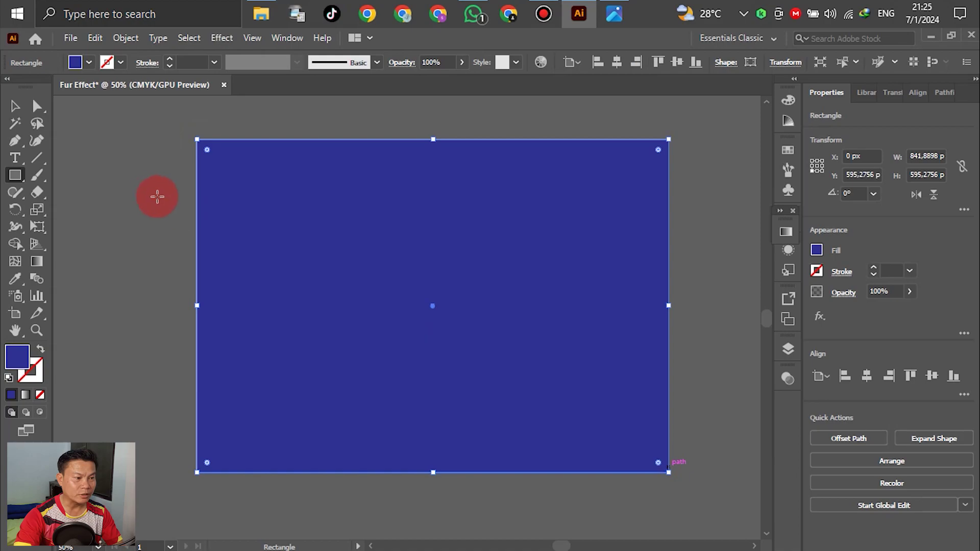
pyautogui.click(17, 107)
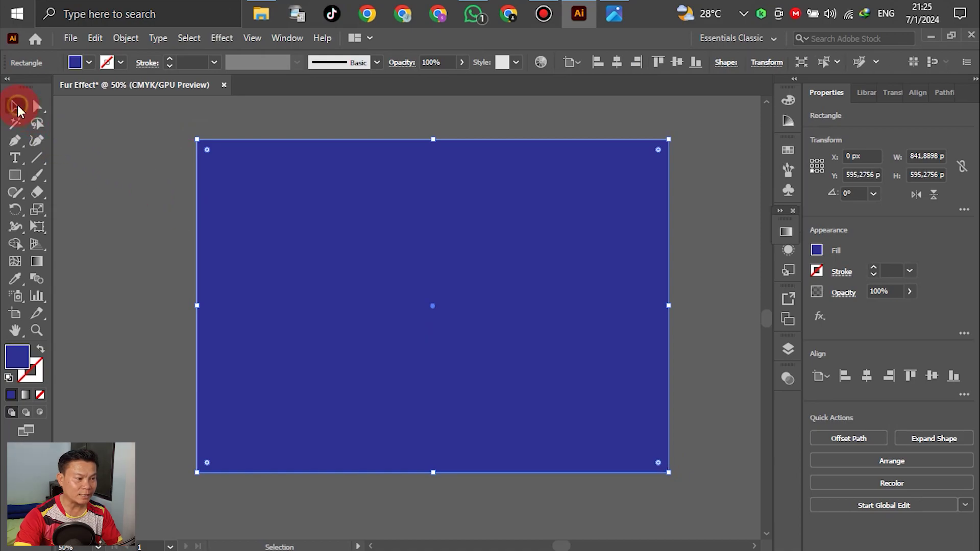
pyautogui.click(106, 151)
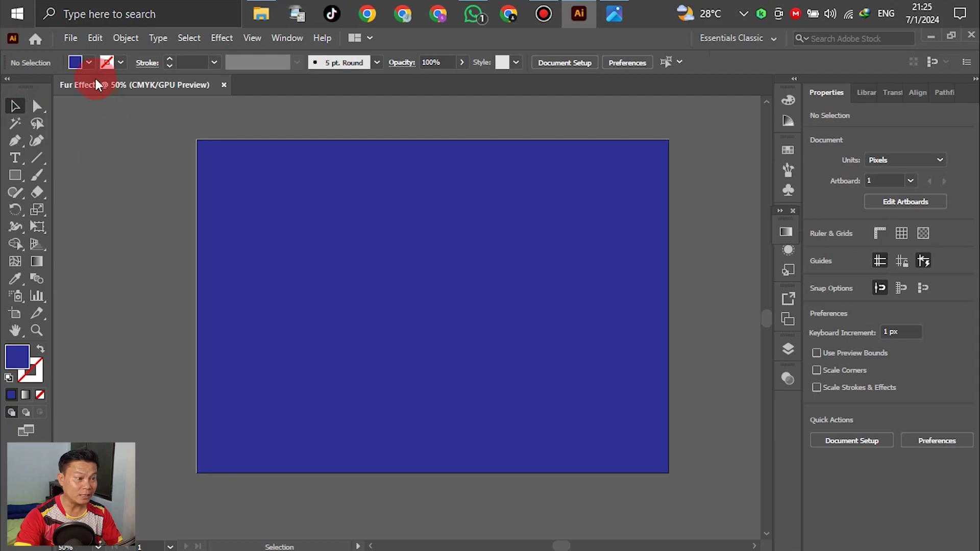
pyautogui.click(90, 63)
# Add a CMYK Cyan mesh point at the rectangle's centre to make a glowing radial background.
pyautogui.click(81, 92)
pyautogui.click(81, 88)
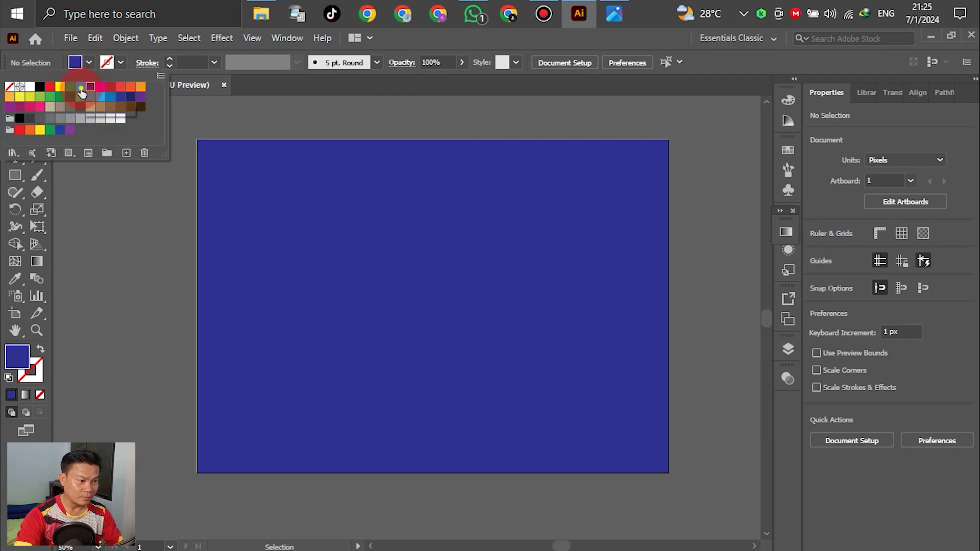
pyautogui.click(143, 264)
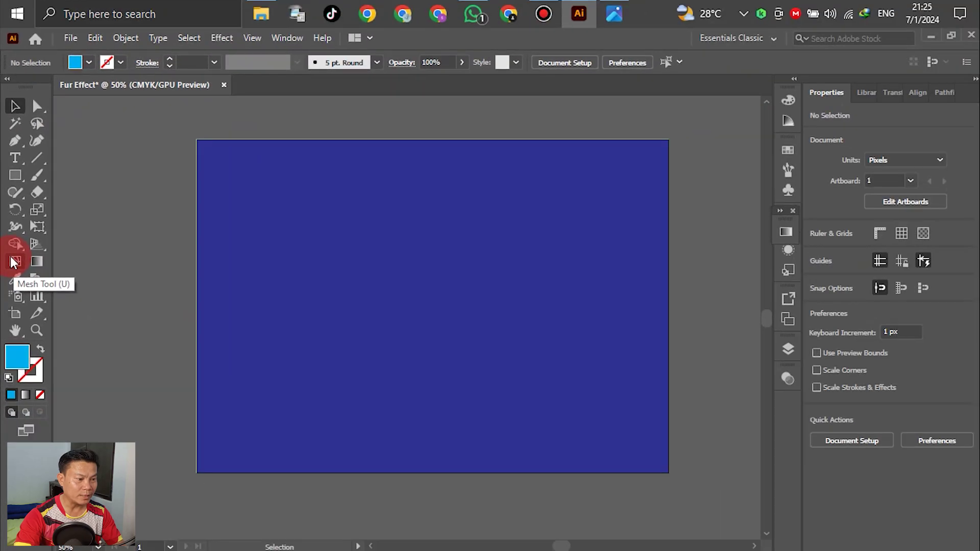
pyautogui.click(23, 274)
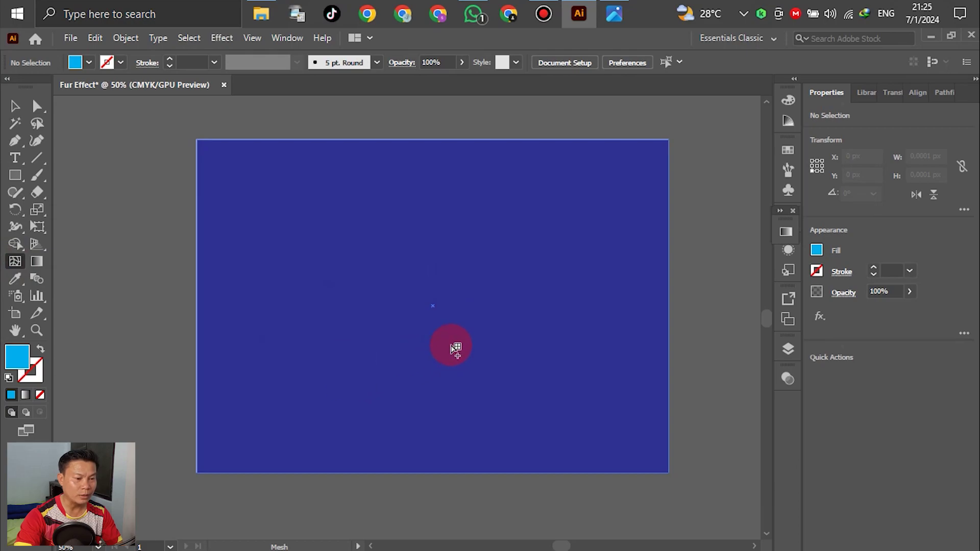
pyautogui.click(452, 345)
pyautogui.click(37, 109)
pyautogui.click(14, 106)
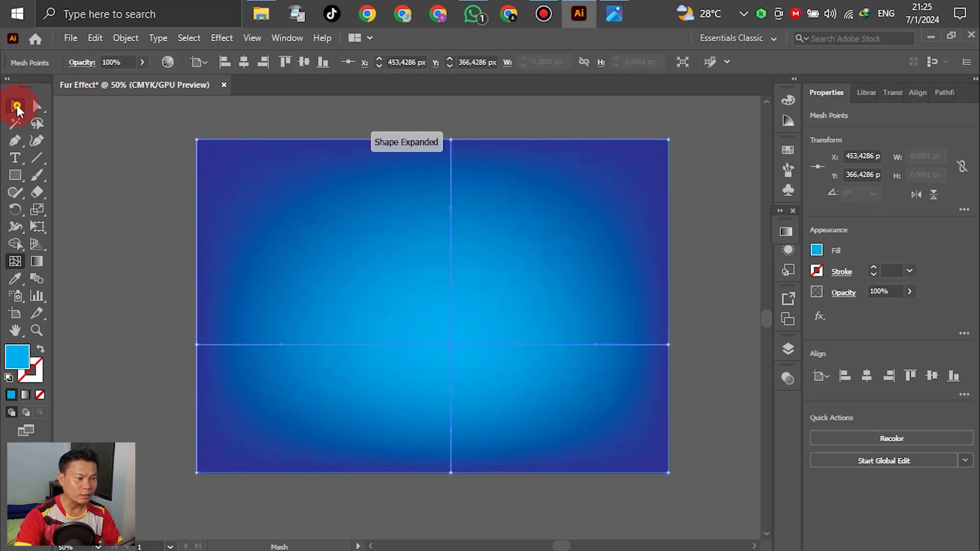
pyautogui.click(652, 509)
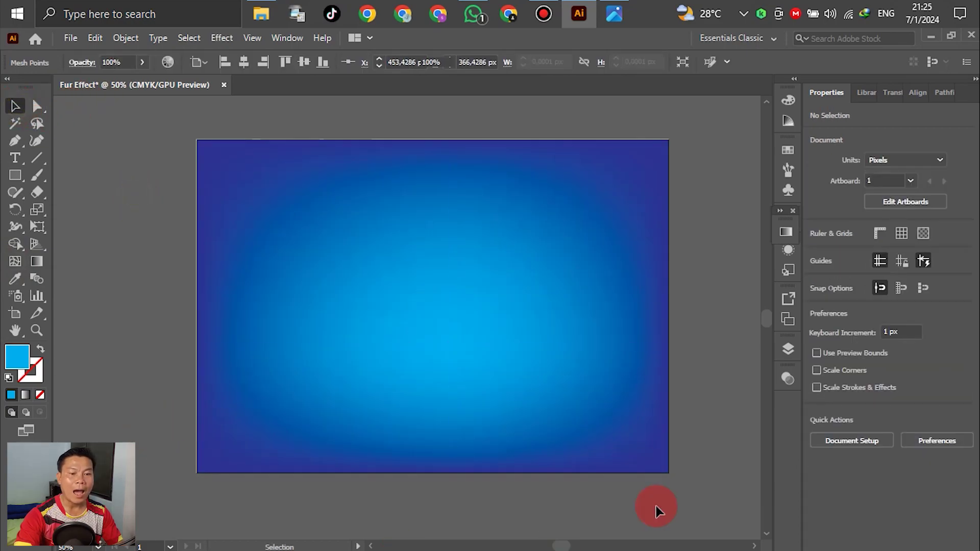
pyautogui.click(789, 351)
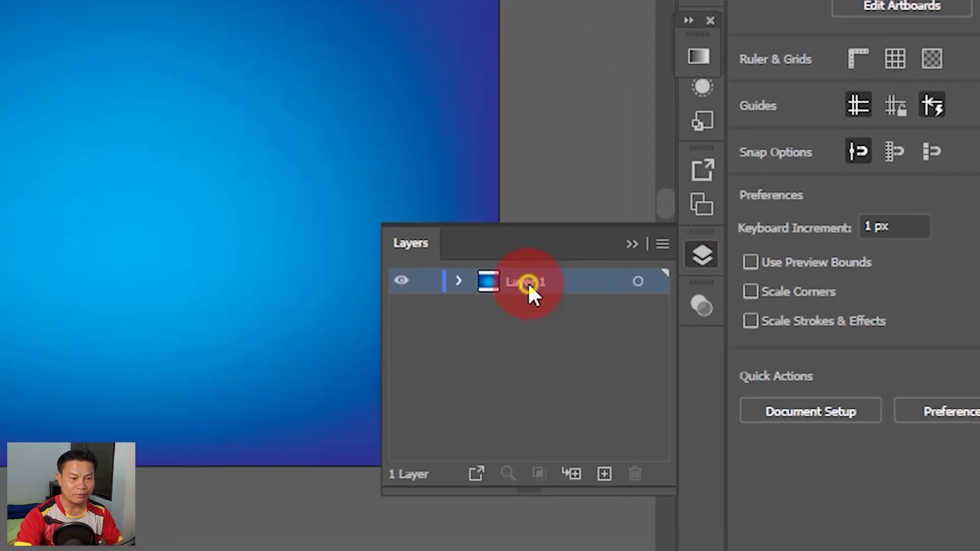
# Rename Layer 1 to 'BG'.
pyautogui.doubleClick(619, 330)
pyautogui.write('B')
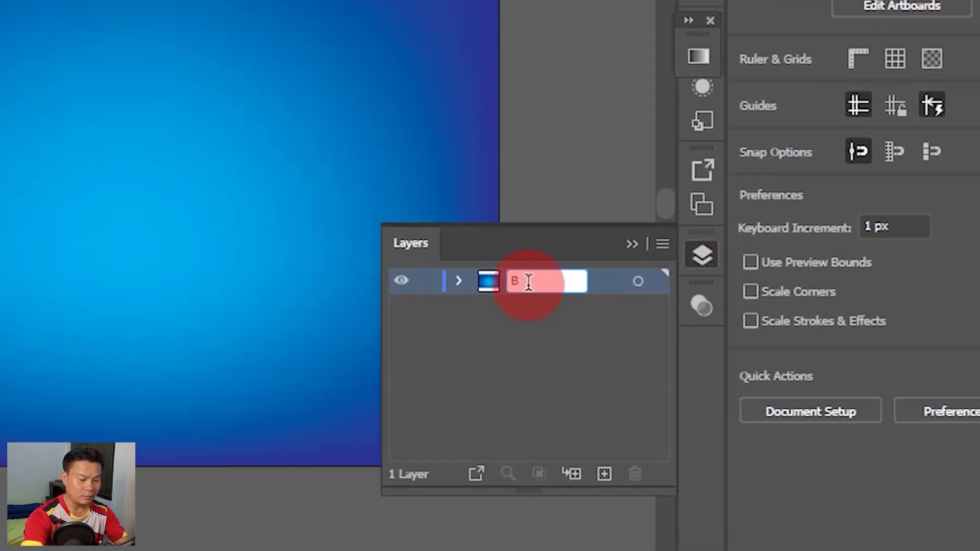
pyautogui.write('G')
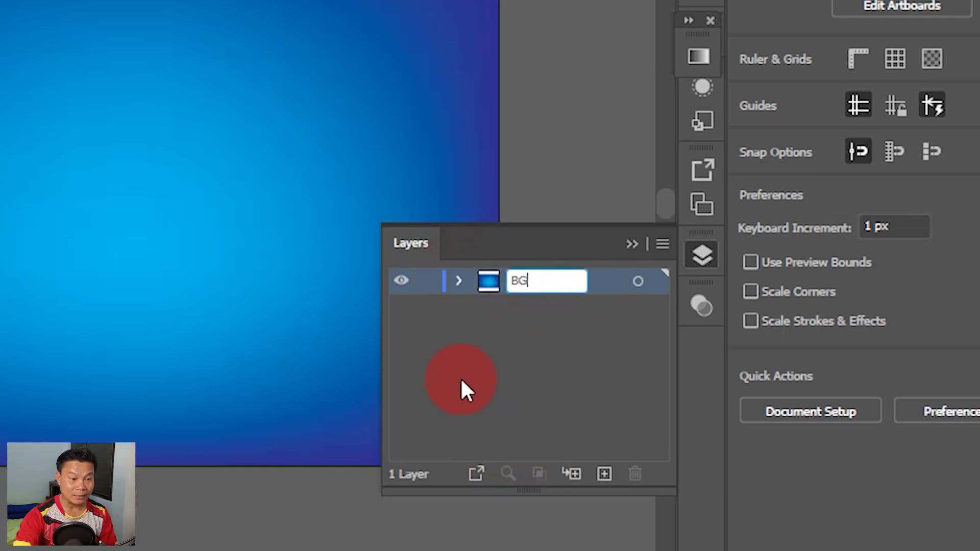
pyautogui.click(433, 283)
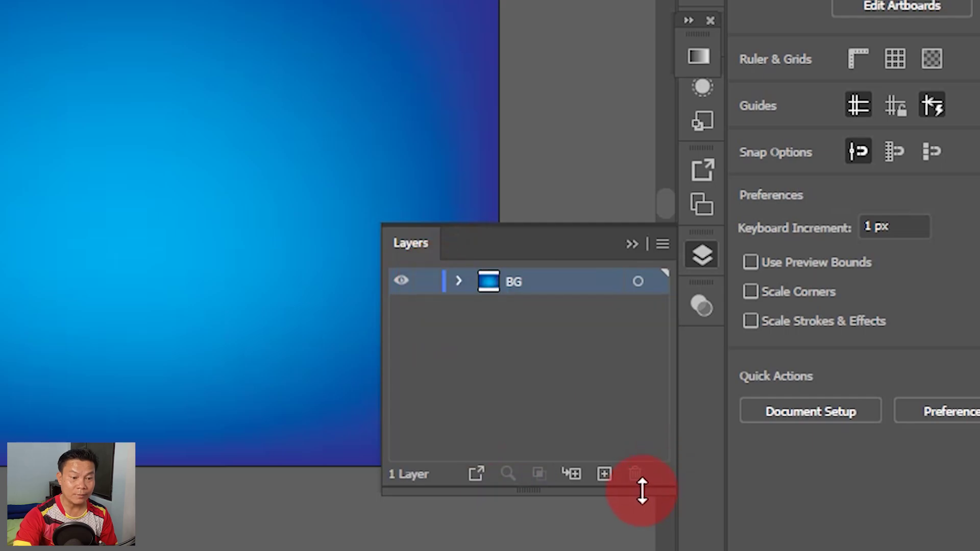
# Add a new layer named 'Fur effect' above BG and collapse the Layers panel.
pyautogui.click(603, 475)
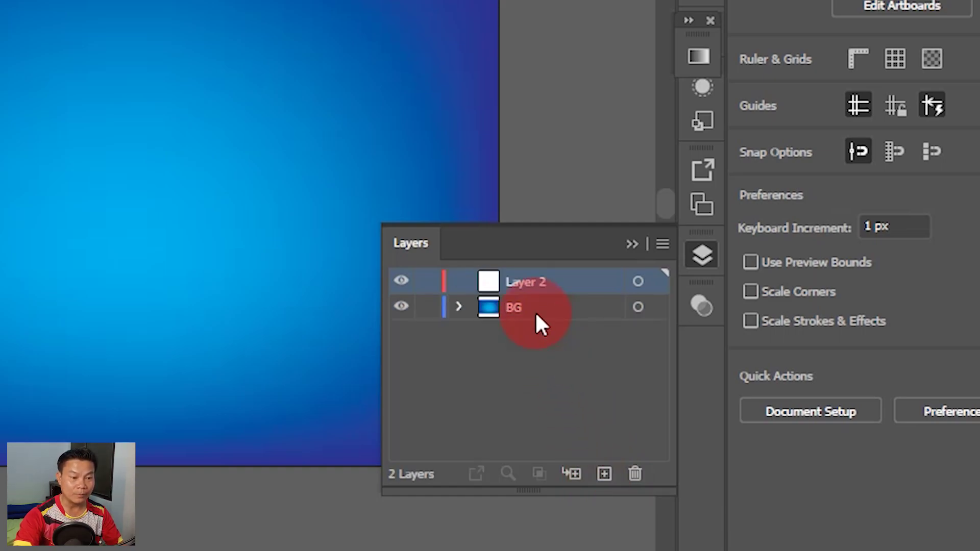
pyautogui.doubleClick(532, 288)
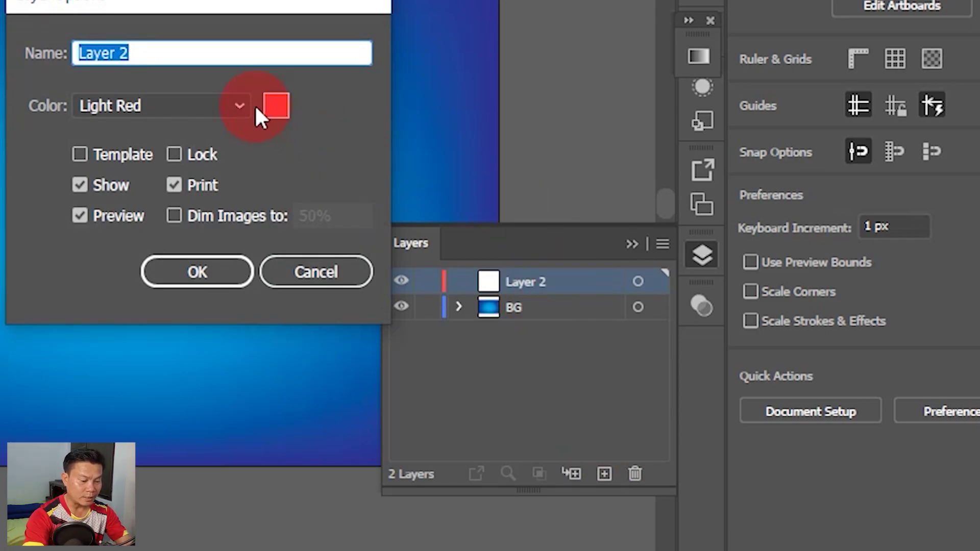
pyautogui.write('ffect')
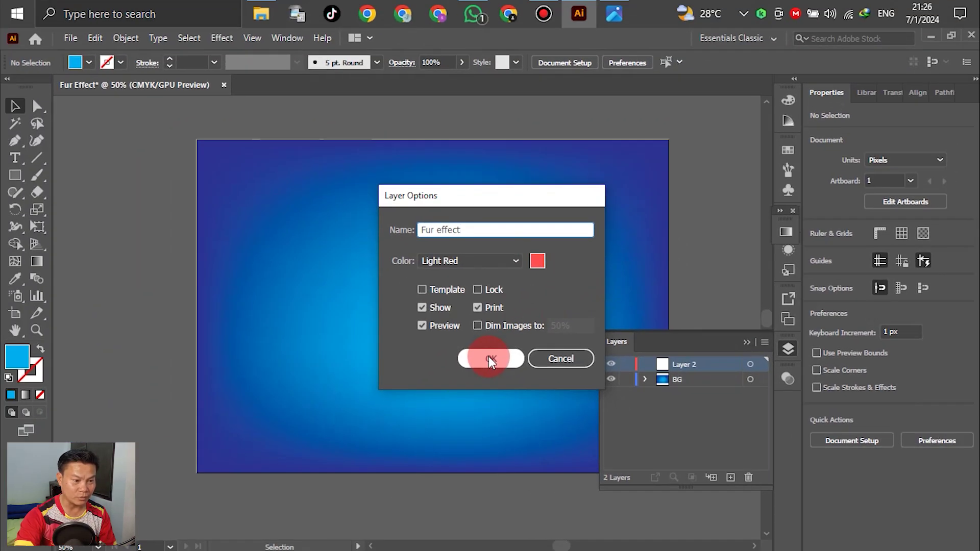
pyautogui.click(490, 359)
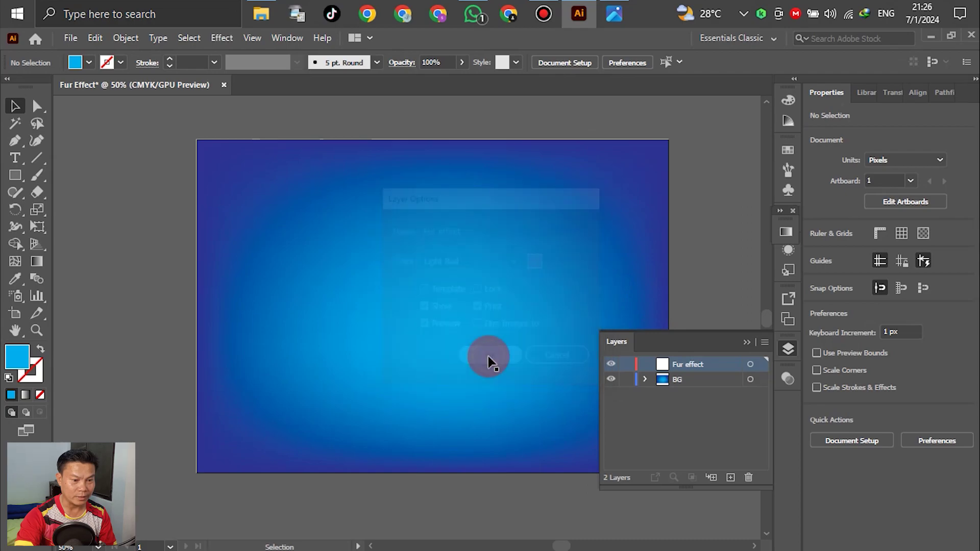
pyautogui.click(789, 350)
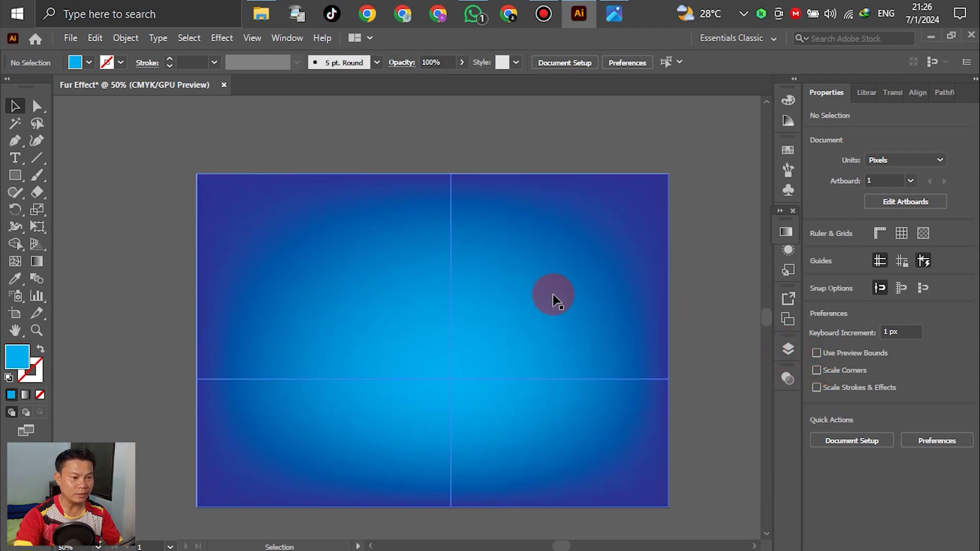
pyautogui.scroll(-1, 391, 265)
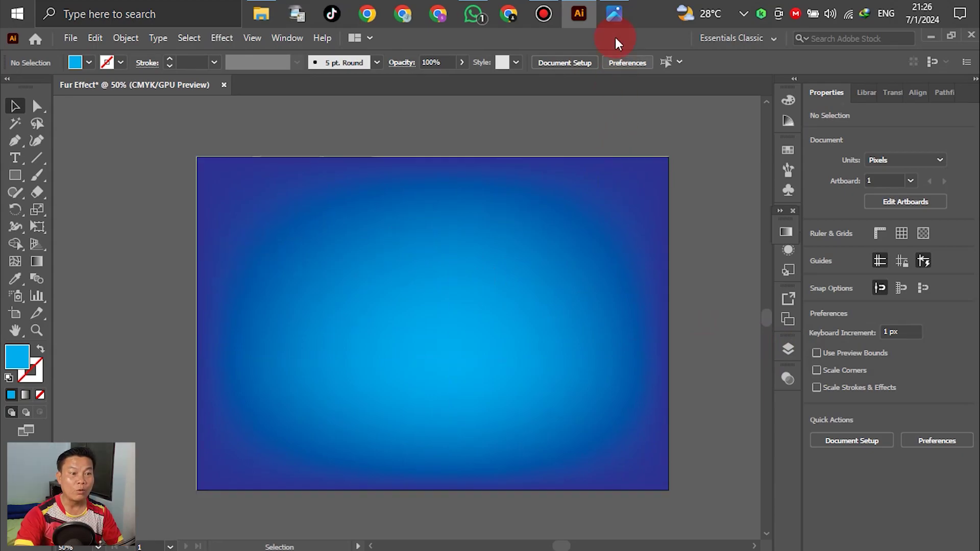
# Check the fur-ring reference's yellow, grey and tan swatches in Photos, then return to Illustrator's shape tools.
pyautogui.click(614, 14)
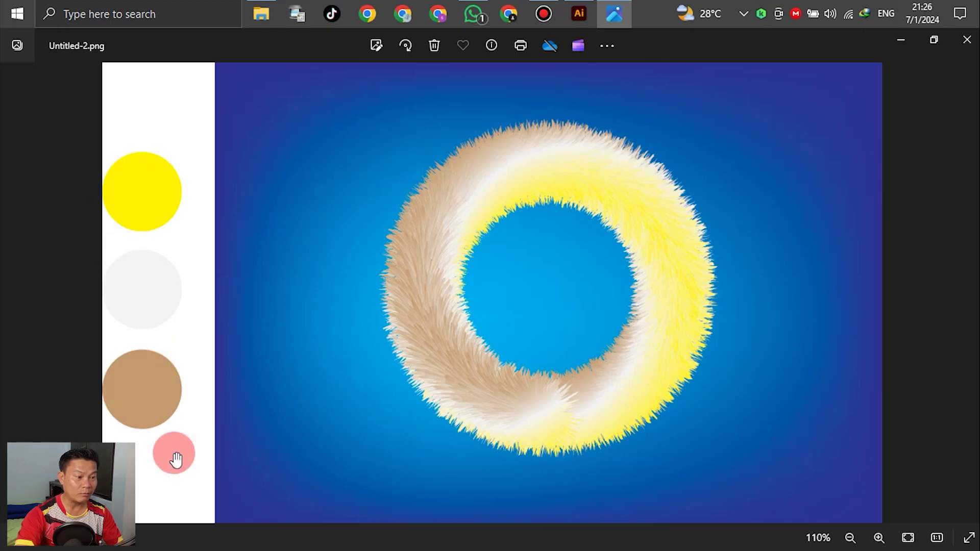
pyautogui.click(900, 34)
pyautogui.click(14, 174)
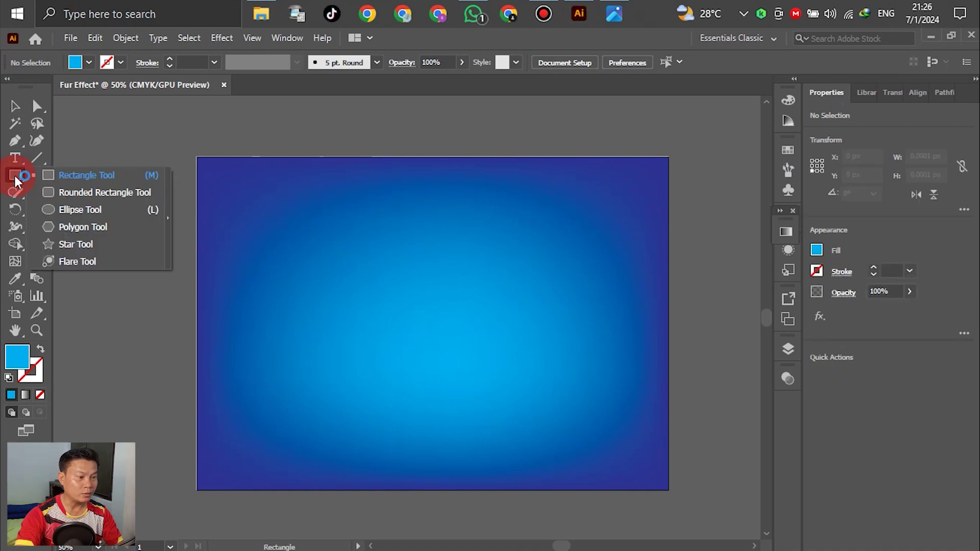
# Draw a circle left of the artboard and duplicate it into an evenly spaced column of three.
pyautogui.click(72, 210)
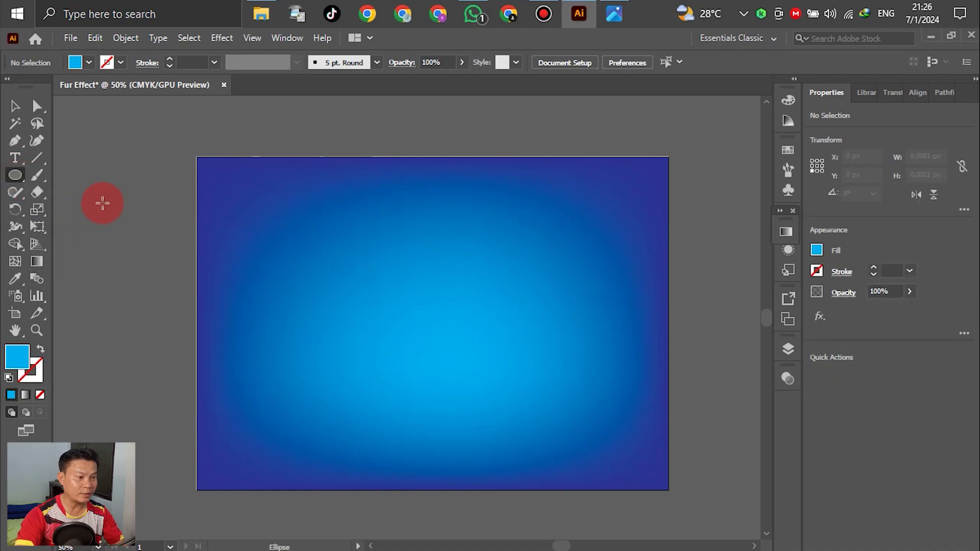
pyautogui.moveTo(91, 199)
pyautogui.mouseDown()
pyautogui.moveTo(112, 232)
pyautogui.moveTo(110, 205)
pyautogui.moveTo(144, 225)
pyautogui.mouseUp()
pyautogui.click(15, 106)
pyautogui.moveTo(143, 235); pyautogui.dragTo(126, 358)
pyautogui.moveTo(126, 293); pyautogui.dragTo(124, 289)
# Fill the top circle CMYK Yellow, comparing against the reference image.
pyautogui.click(137, 213)
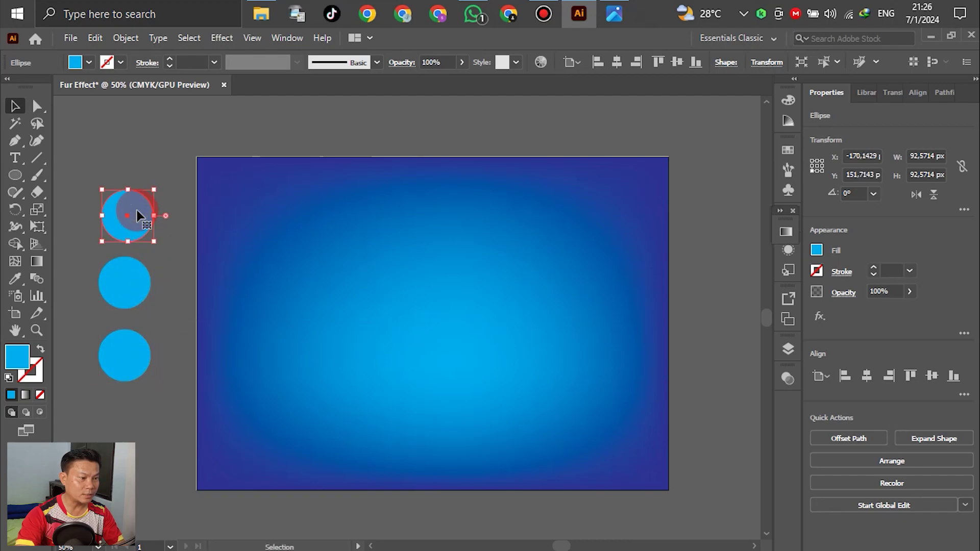
pyautogui.click(89, 64)
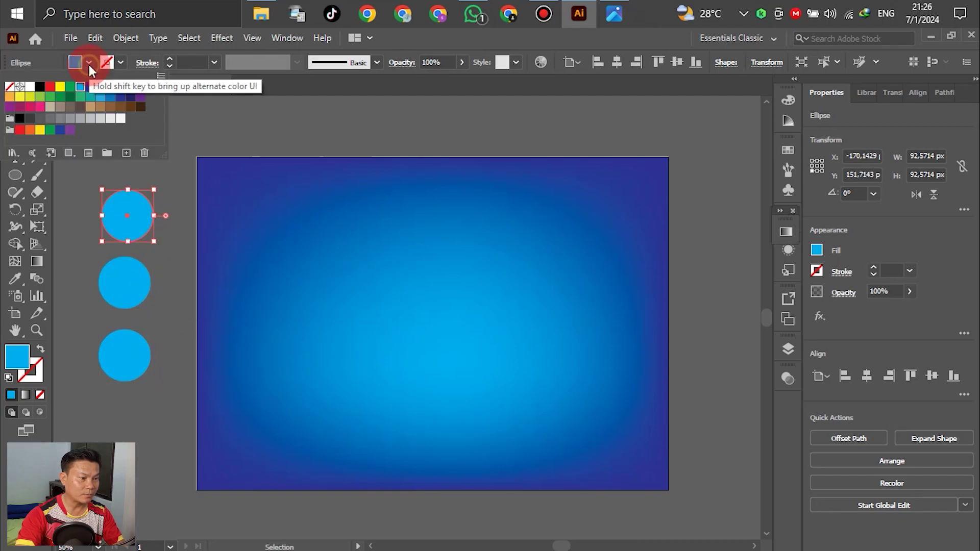
pyautogui.click(59, 88)
pyautogui.click(614, 13)
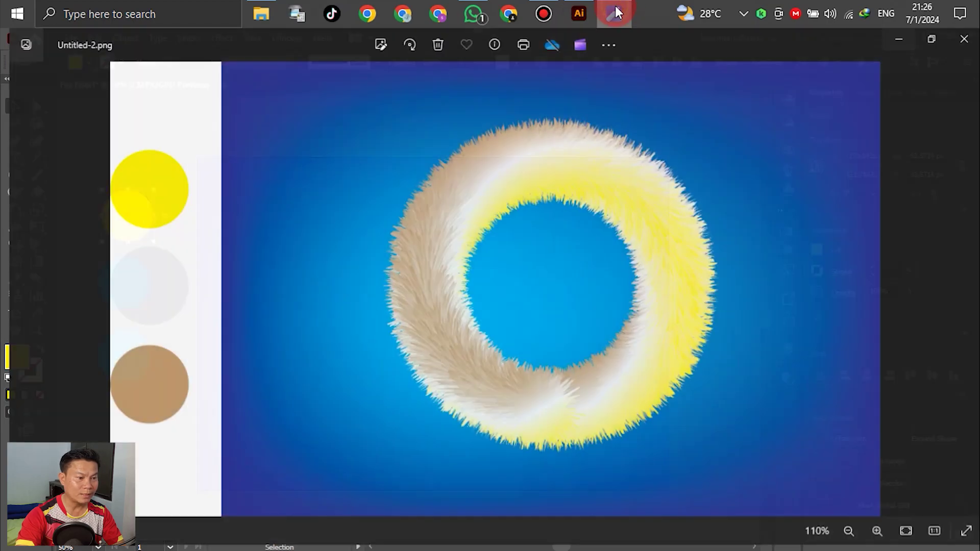
pyautogui.click(614, 10)
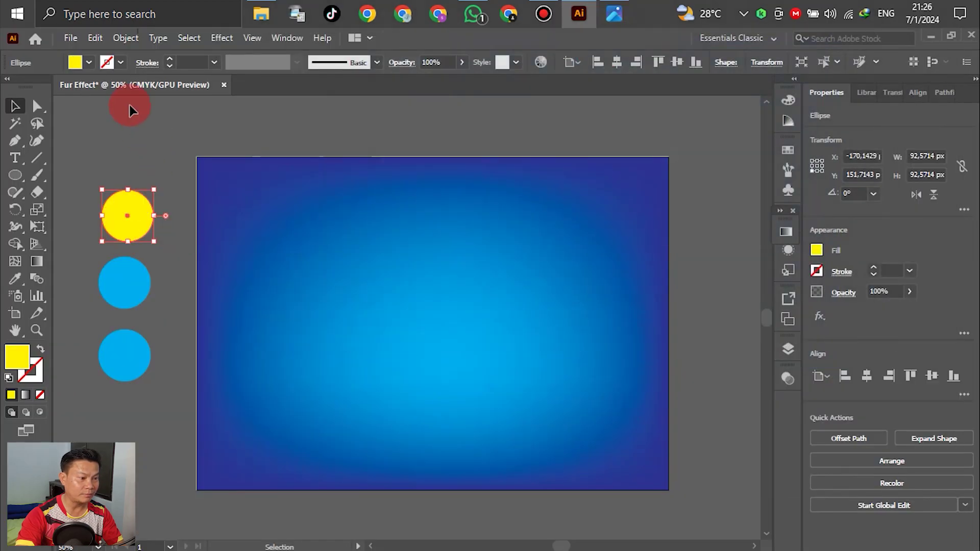
# Fill the middle circle light grey (C0 M0 Y0 K10) and the bottom circle tan.
pyautogui.click(124, 308)
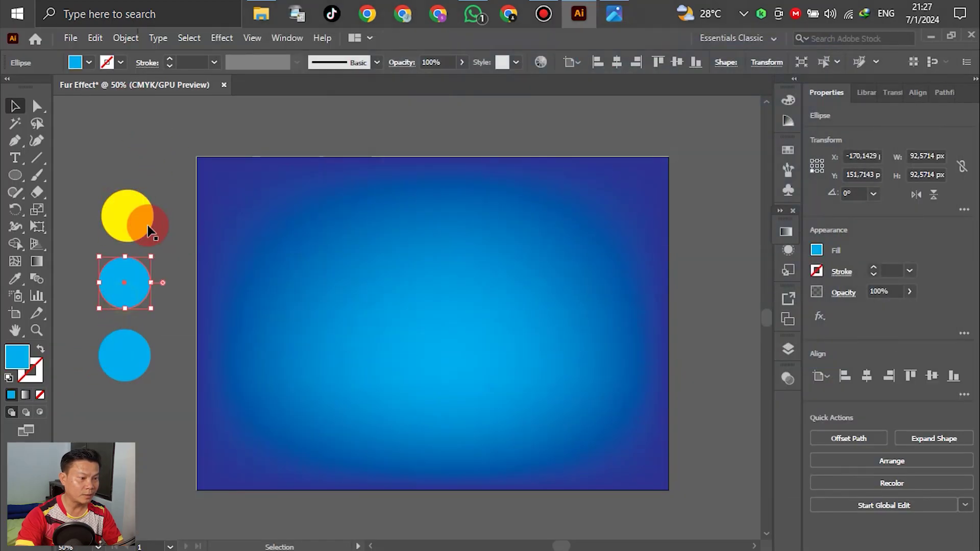
pyautogui.click(89, 61)
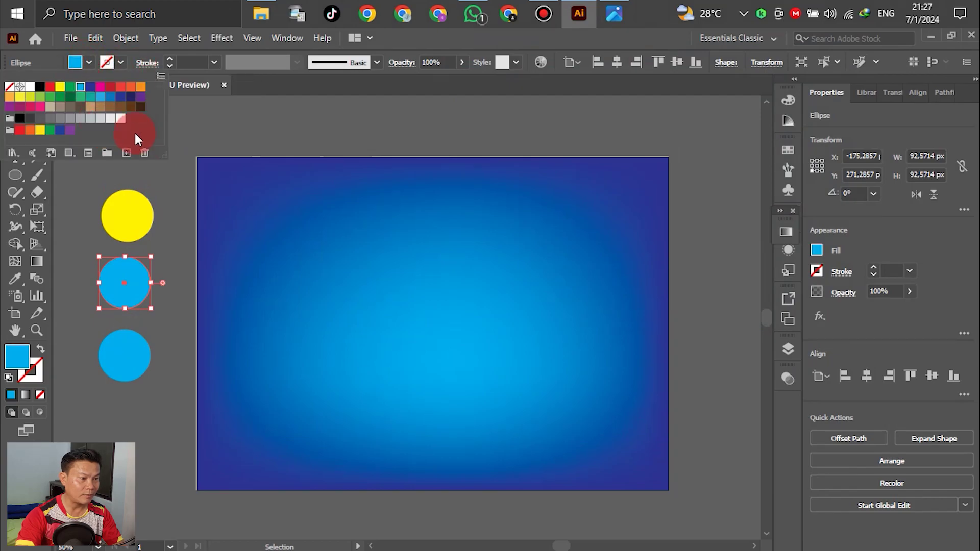
pyautogui.click(112, 120)
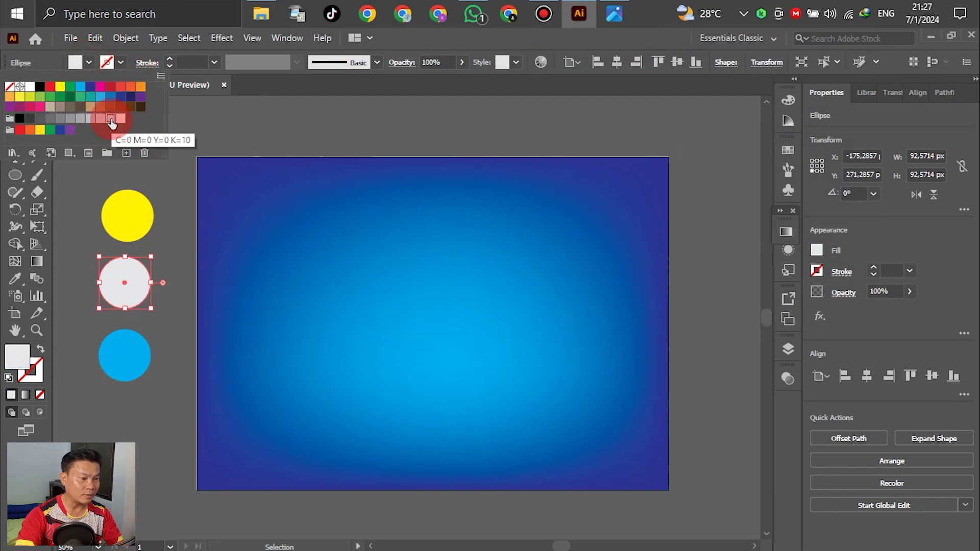
pyautogui.click(128, 367)
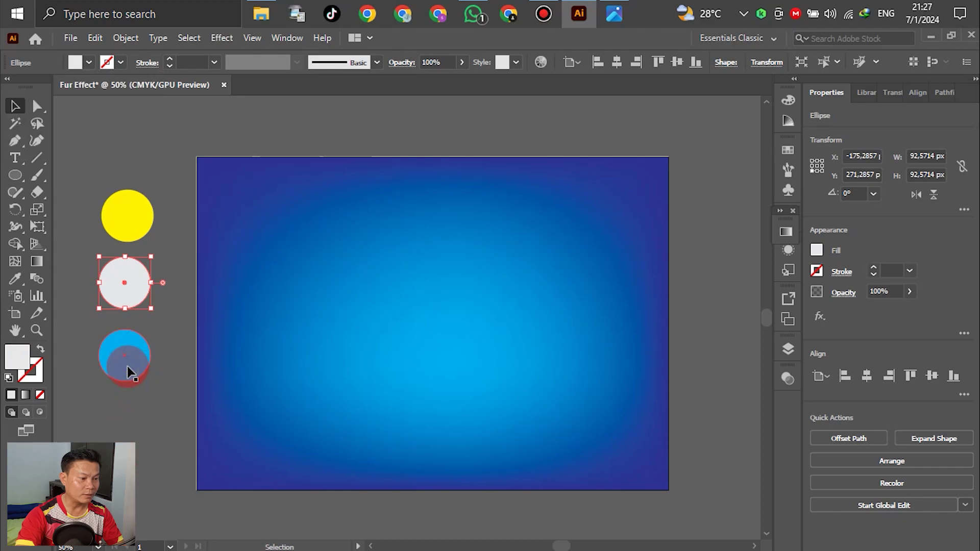
pyautogui.click(128, 366)
pyautogui.click(614, 13)
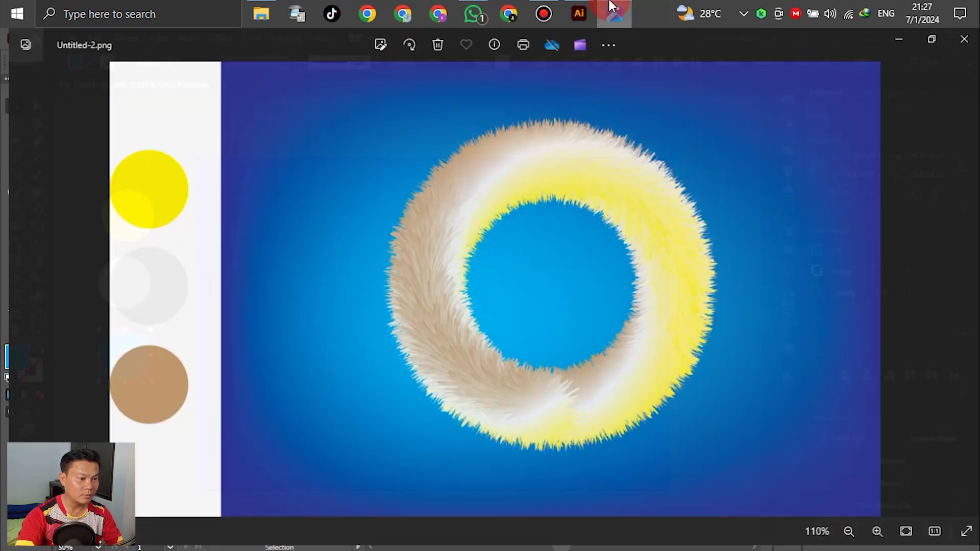
pyautogui.click(614, 14)
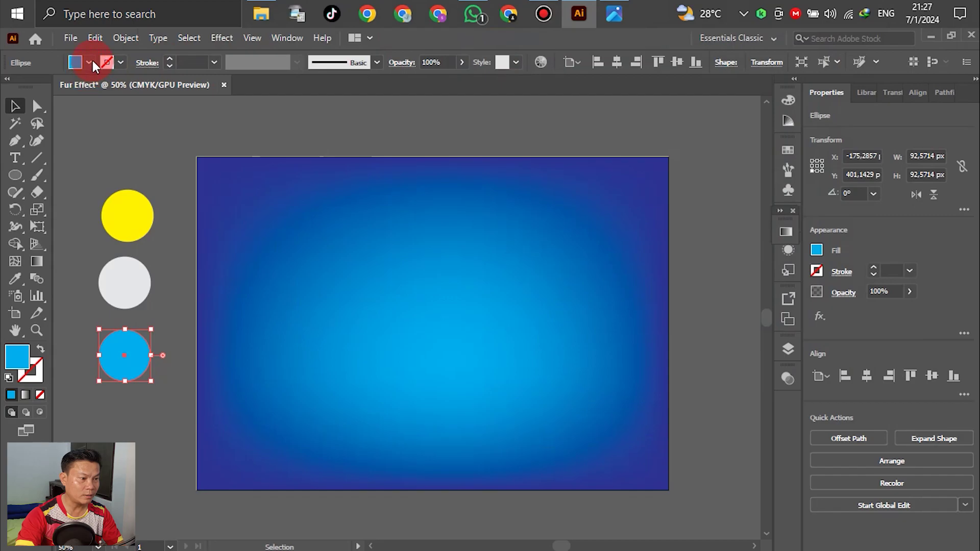
pyautogui.click(87, 64)
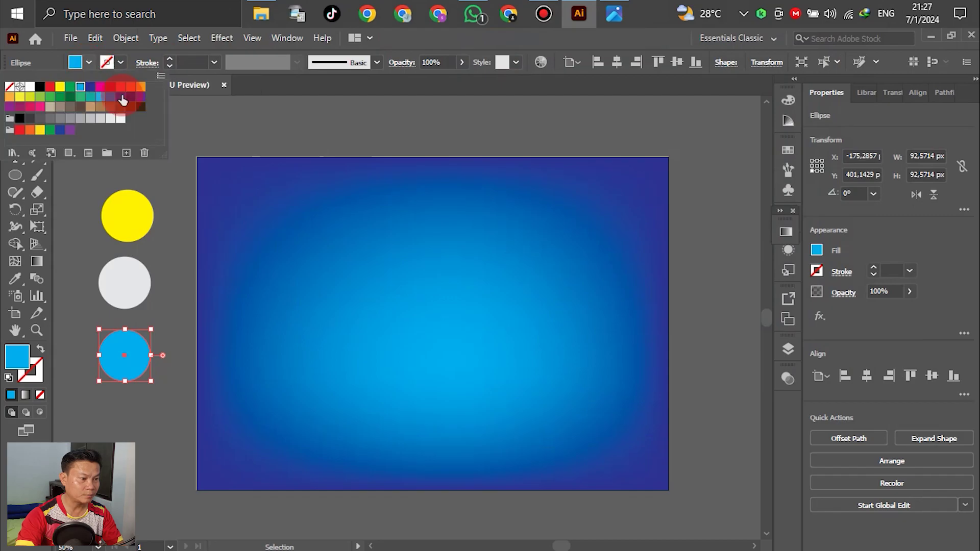
pyautogui.click(91, 106)
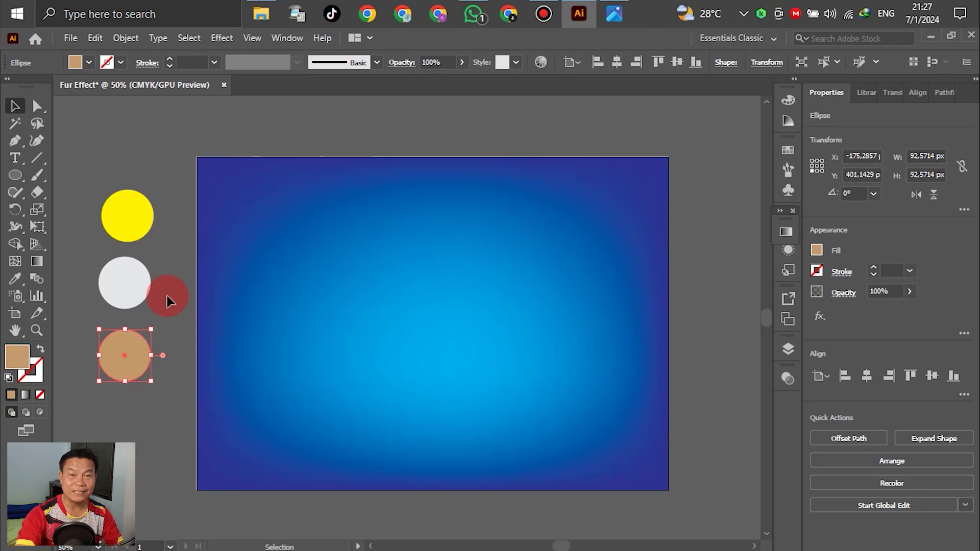
# Lock the BG layer and make the Fur effect layer the active one.
pyautogui.click(121, 141)
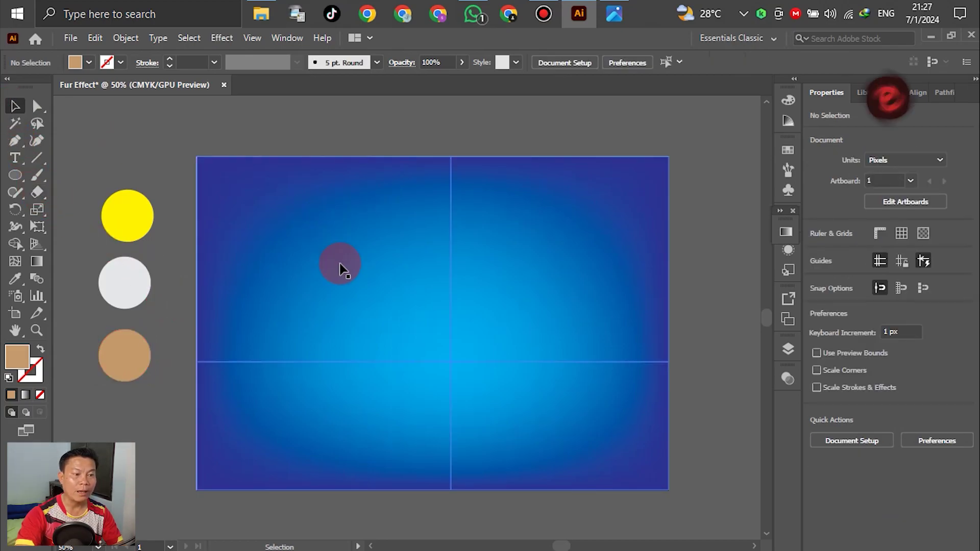
pyautogui.click(390, 265)
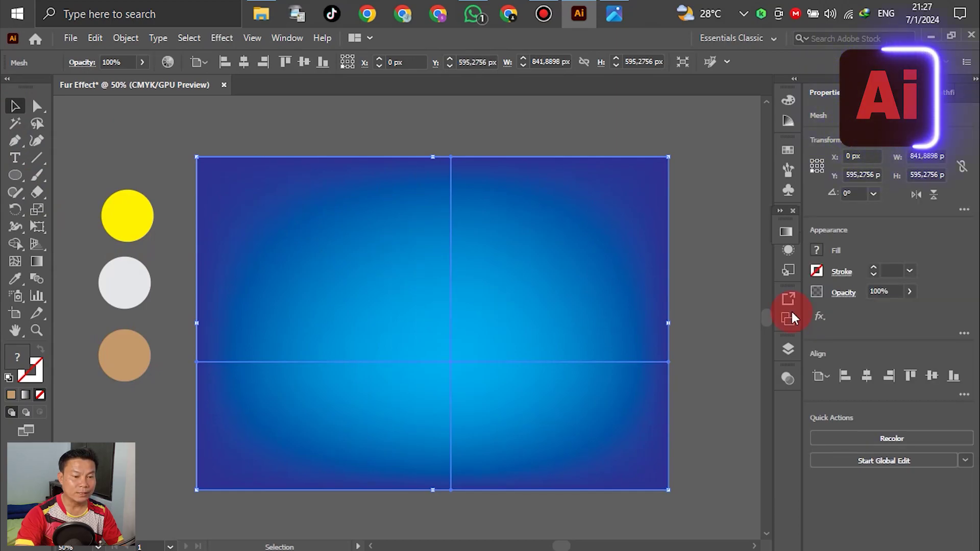
pyautogui.click(788, 350)
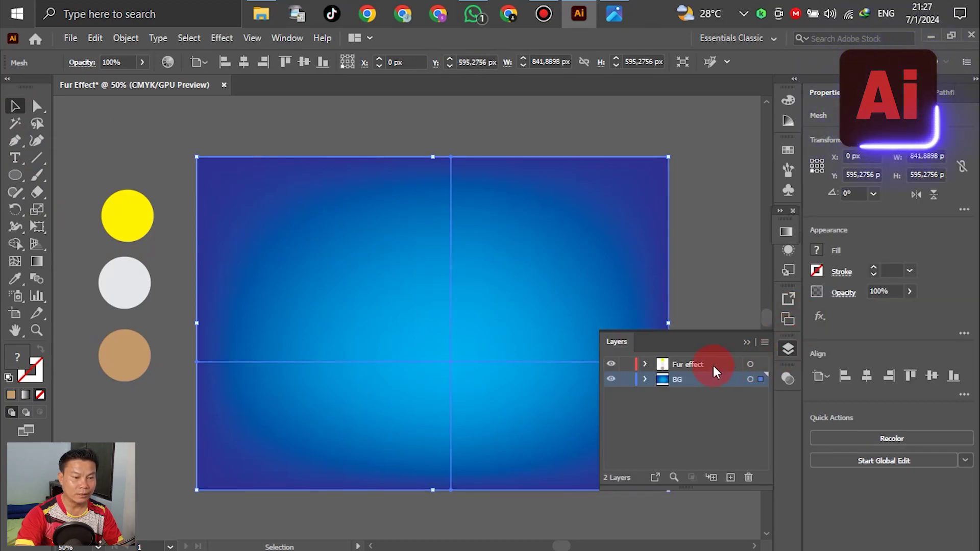
pyautogui.click(788, 350)
pyautogui.click(411, 100)
pyautogui.click(430, 281)
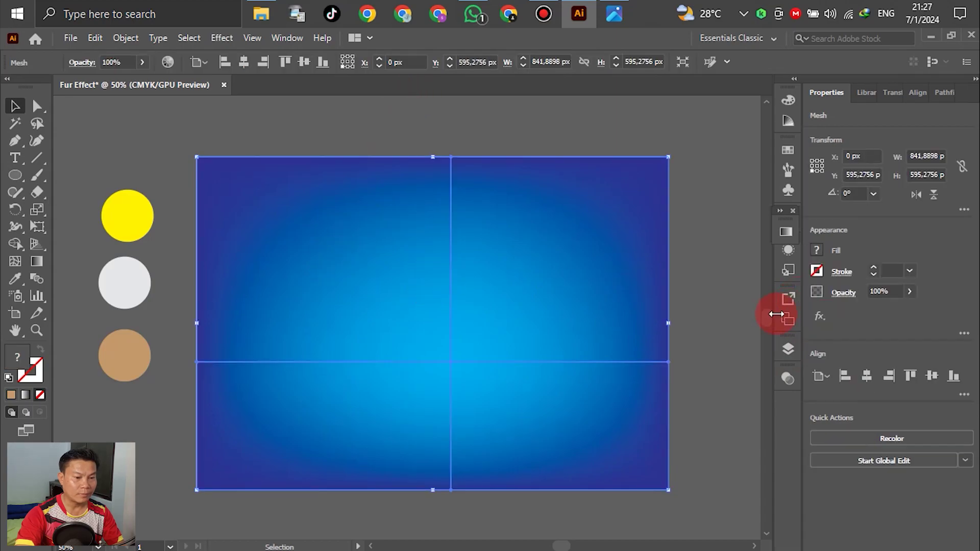
pyautogui.click(788, 349)
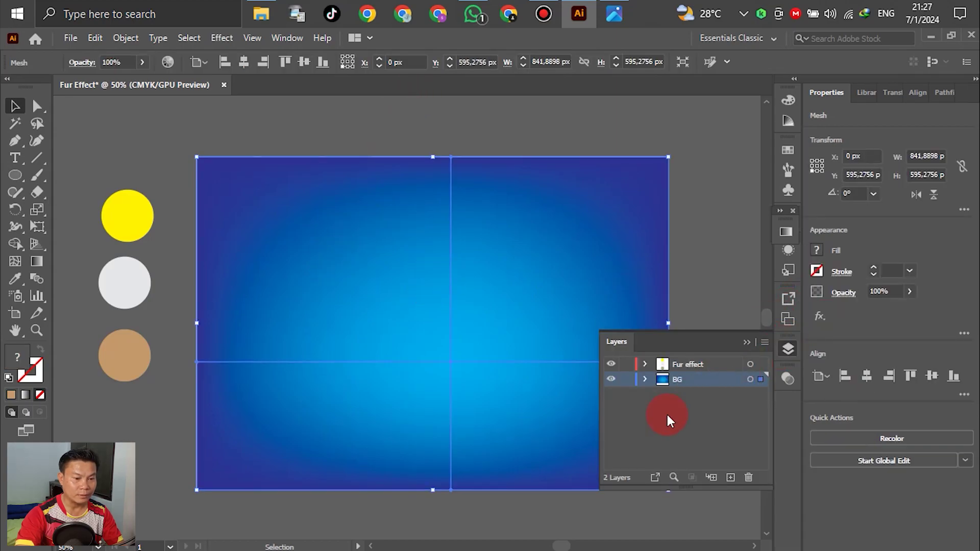
pyautogui.click(625, 381)
pyautogui.click(711, 364)
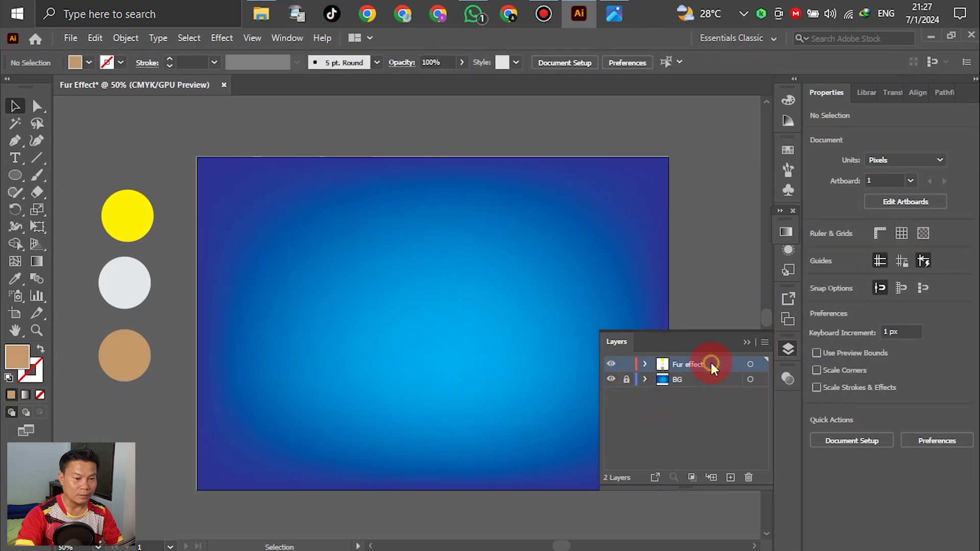
pyautogui.click(131, 217)
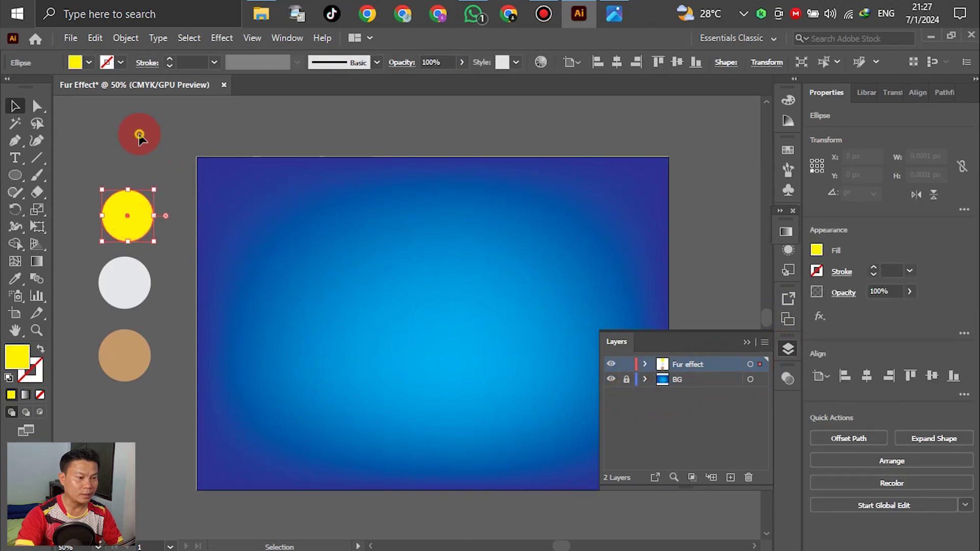
pyautogui.hotkey('ctrl', 'shift', 'a')
pyautogui.click(788, 350)
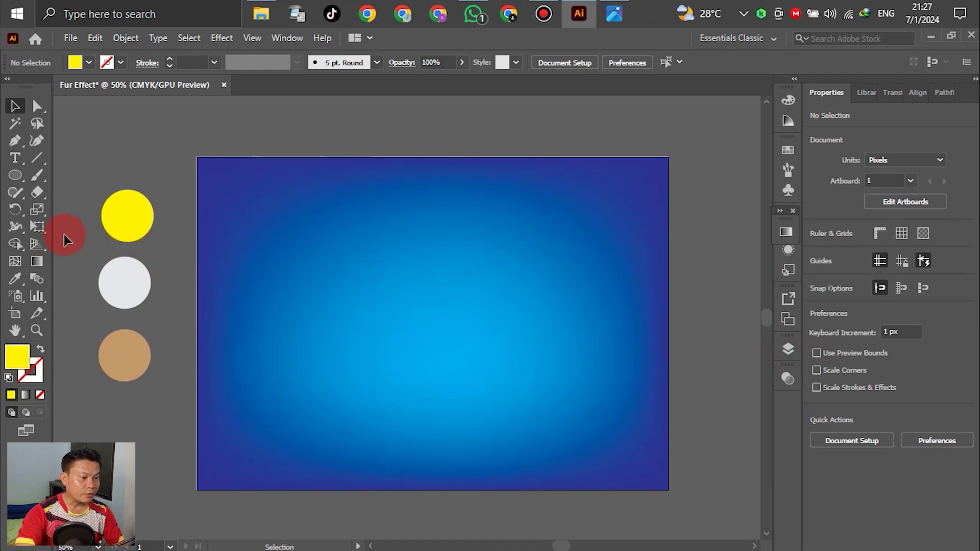
# Draw a small circle near the artboard's top-left and apply a white-to-black gradient to it.
pyautogui.click(15, 176)
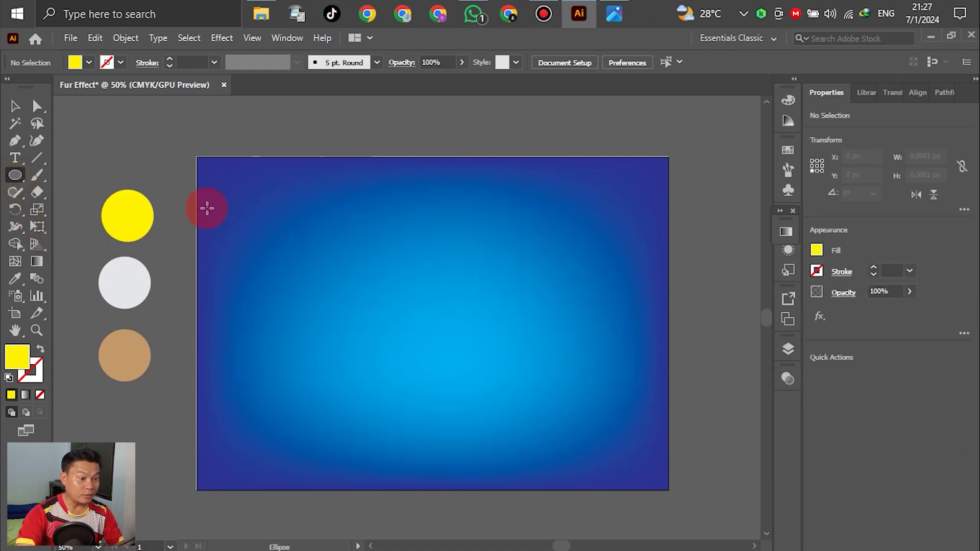
pyautogui.moveTo(244, 231); pyautogui.dragTo(265, 247)
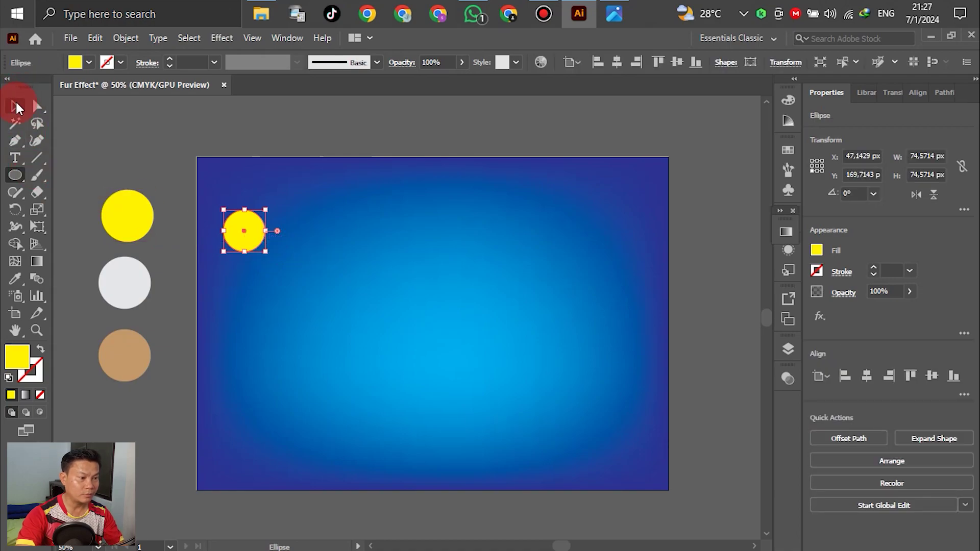
pyautogui.click(17, 107)
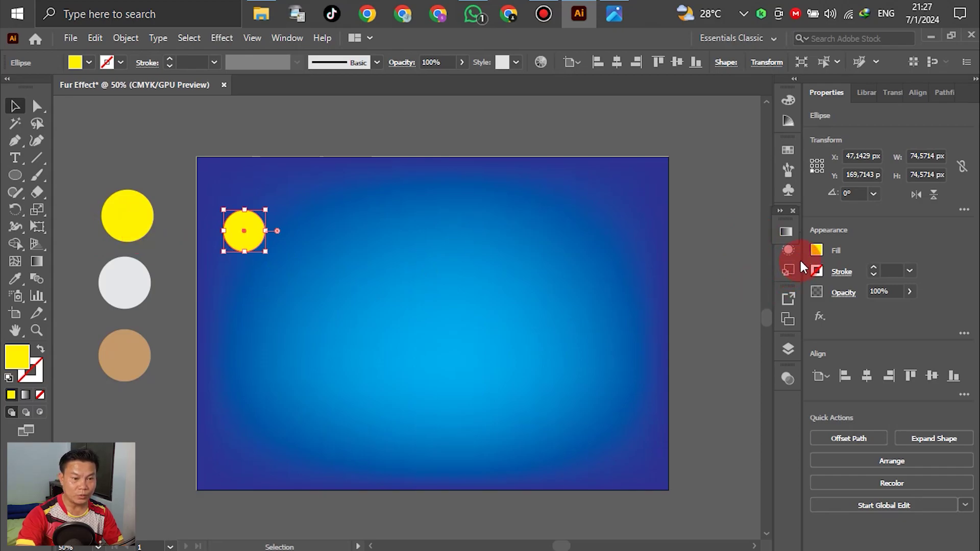
pyautogui.click(785, 232)
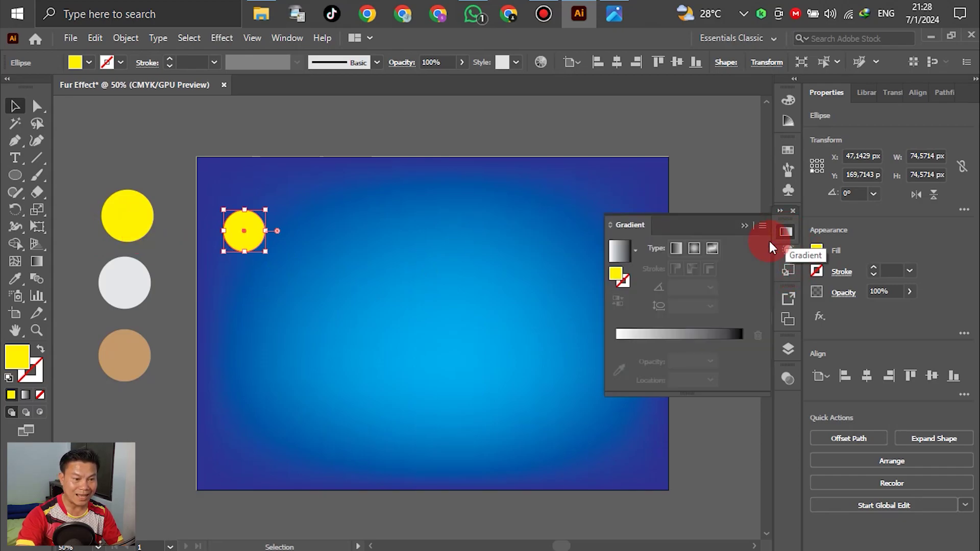
pyautogui.click(626, 335)
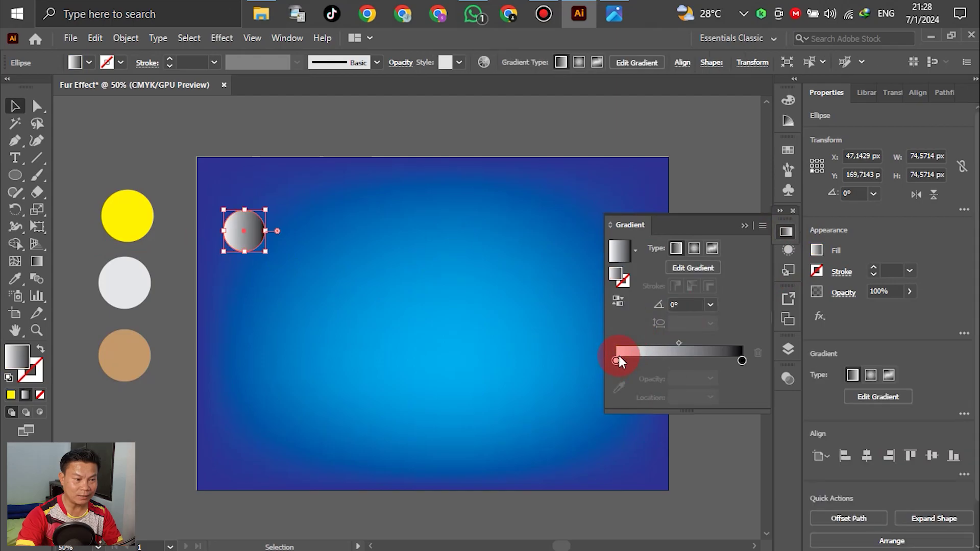
# Set the gradient stops to yellow, white and tan, sampled from the three sample circles.
pyautogui.click(616, 360)
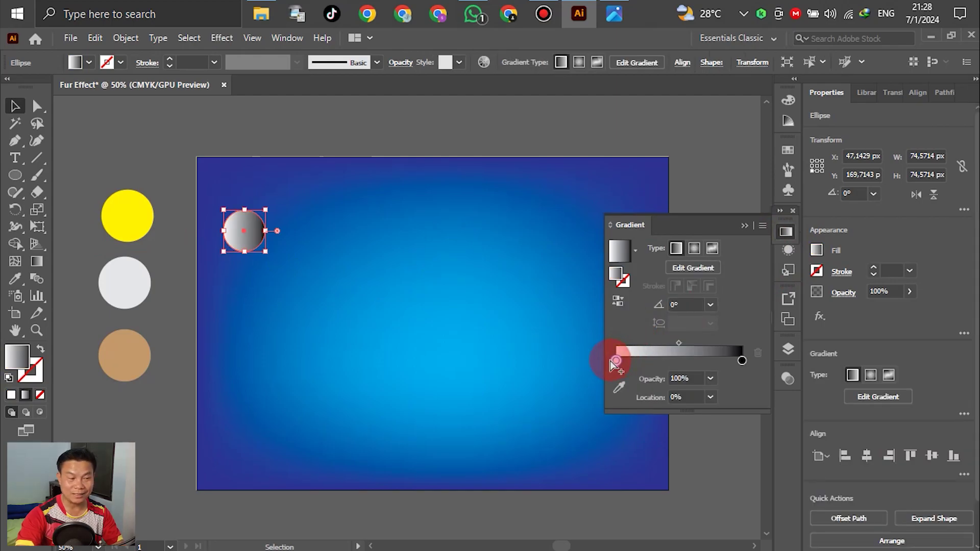
pyautogui.scroll(-1, 255, 266)
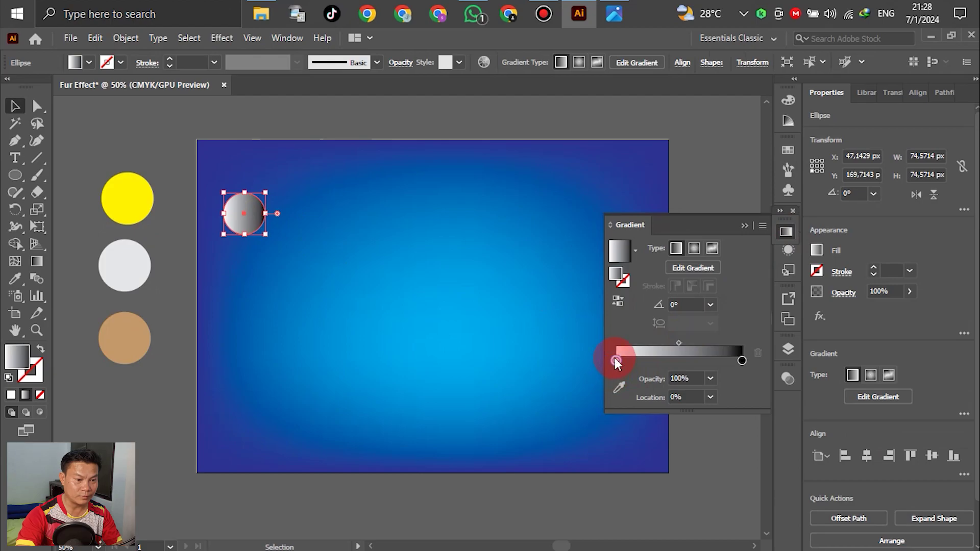
pyautogui.click(619, 388)
pyautogui.click(132, 197)
pyautogui.click(678, 361)
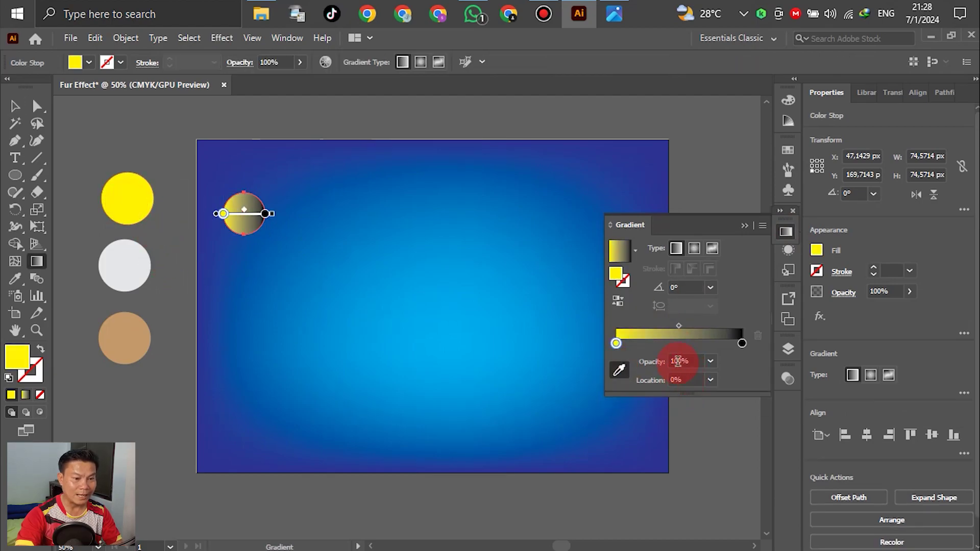
pyautogui.click(678, 343)
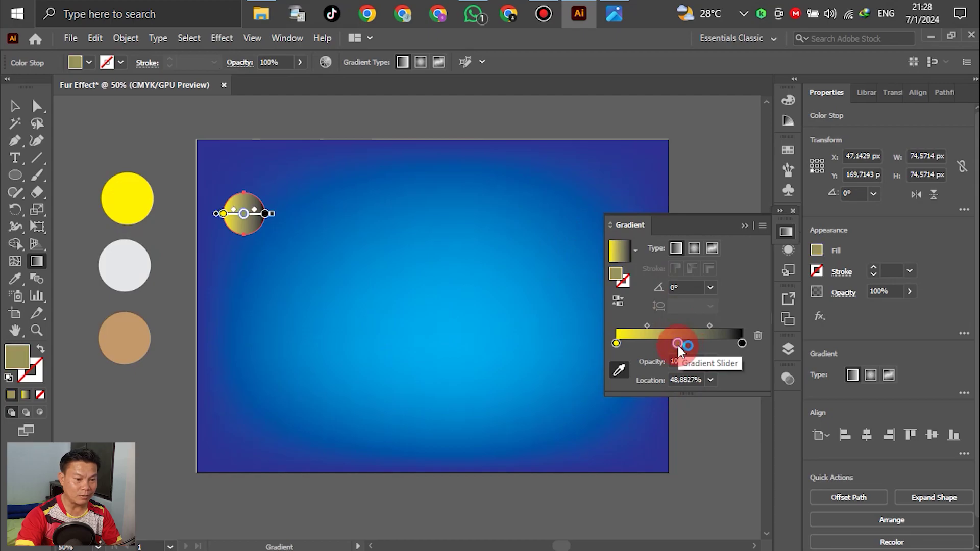
pyautogui.click(619, 369)
pyautogui.click(114, 273)
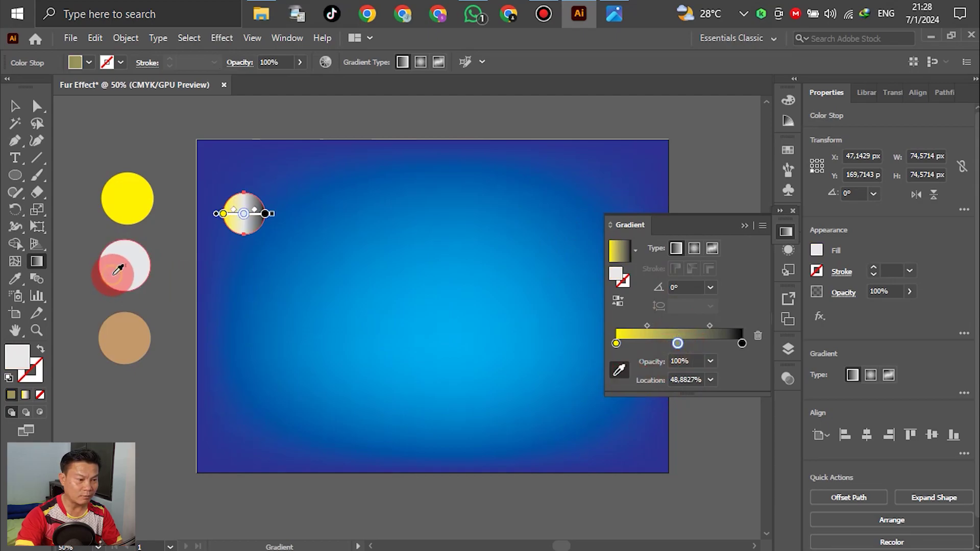
pyautogui.click(743, 344)
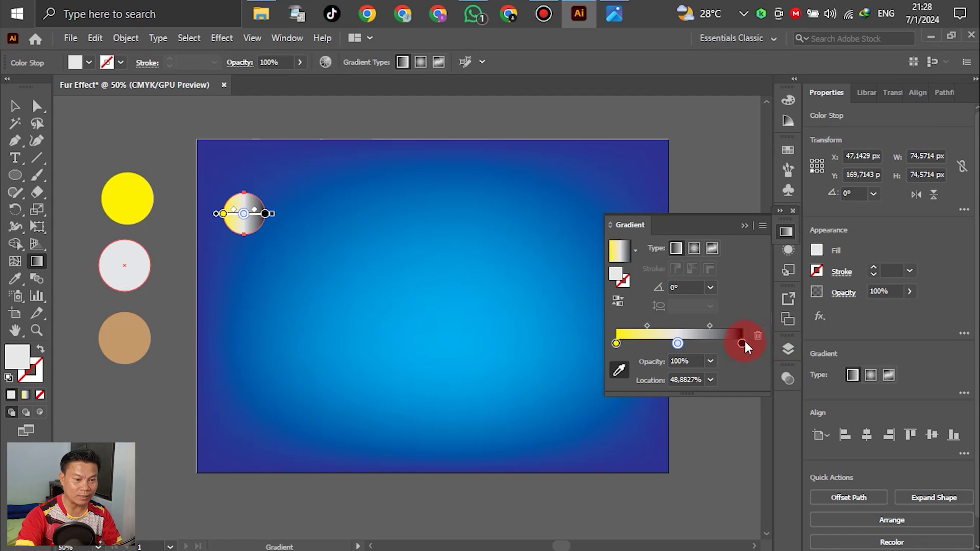
pyautogui.click(620, 370)
pyautogui.click(129, 341)
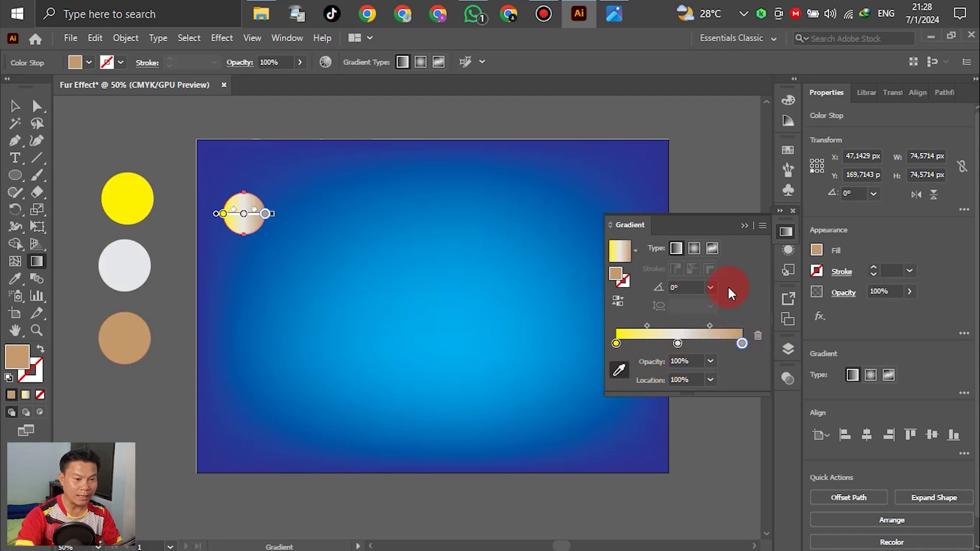
# Set the gradient angle to -90° so it runs vertically.
pyautogui.click(681, 287)
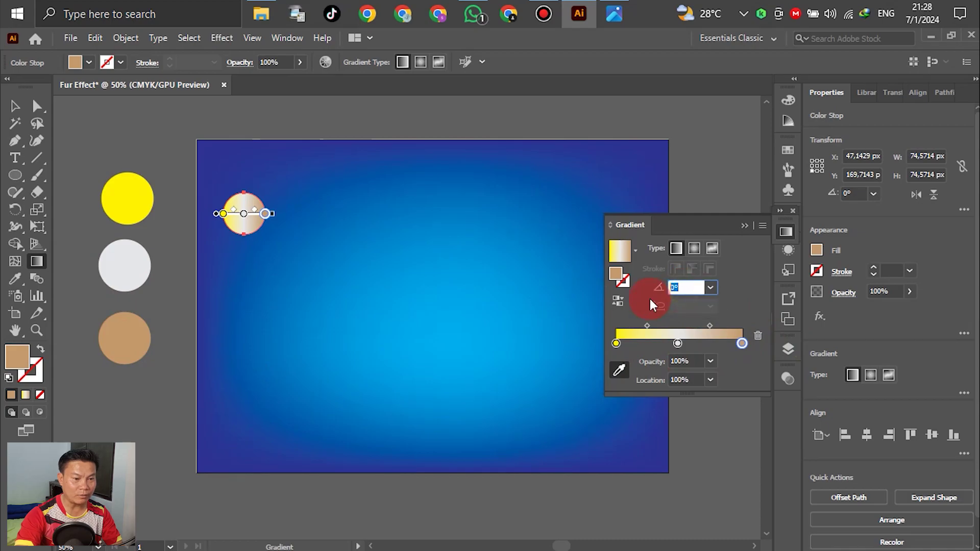
pyautogui.click(710, 287)
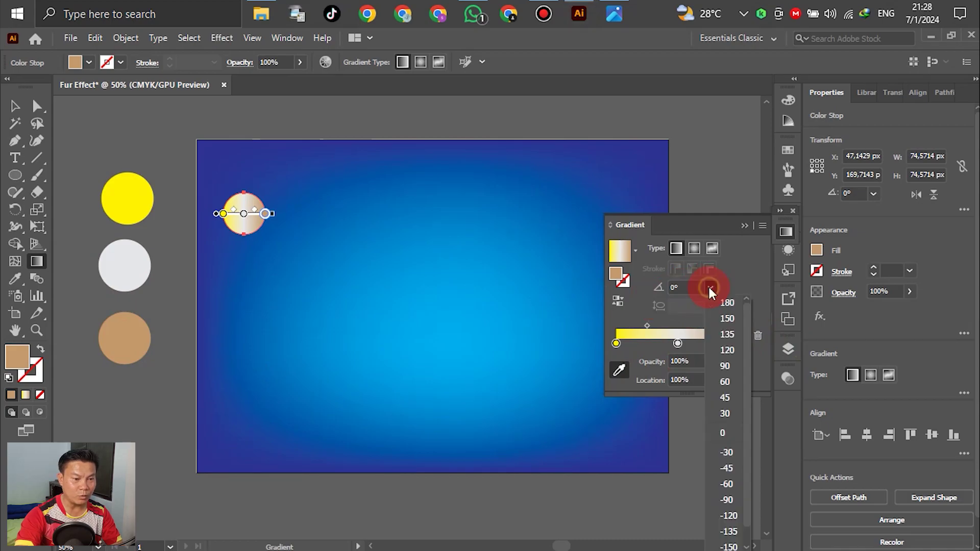
pyautogui.click(727, 500)
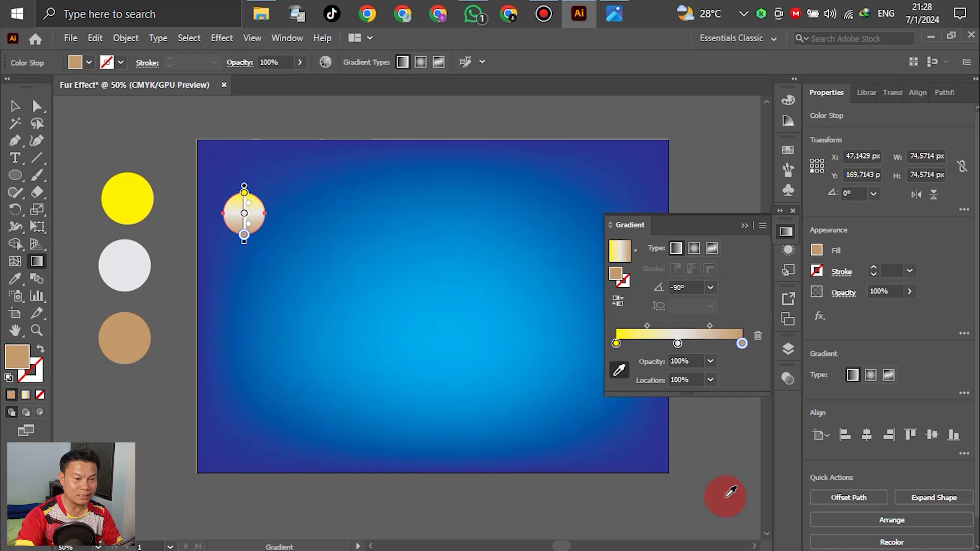
pyautogui.click(711, 289)
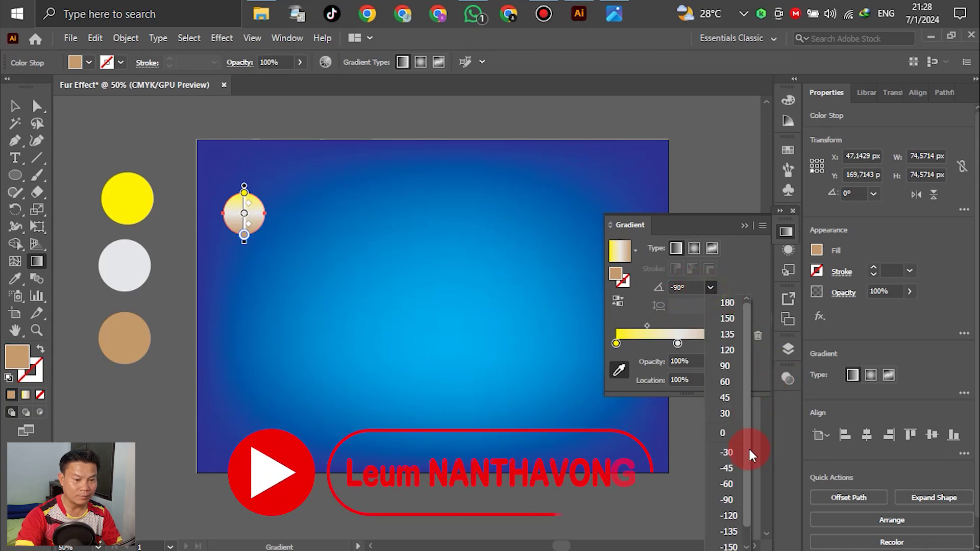
pyautogui.click(727, 484)
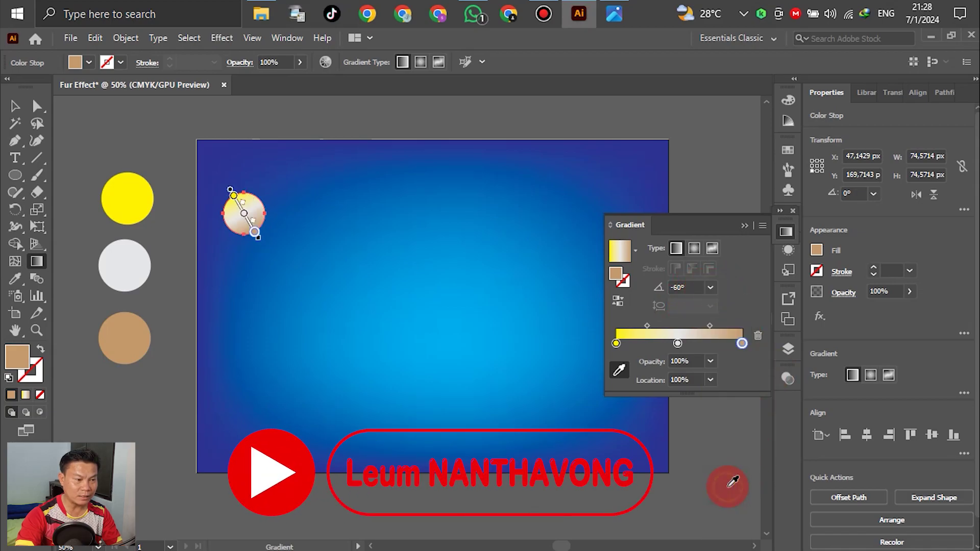
pyautogui.click(710, 289)
pyautogui.click(734, 491)
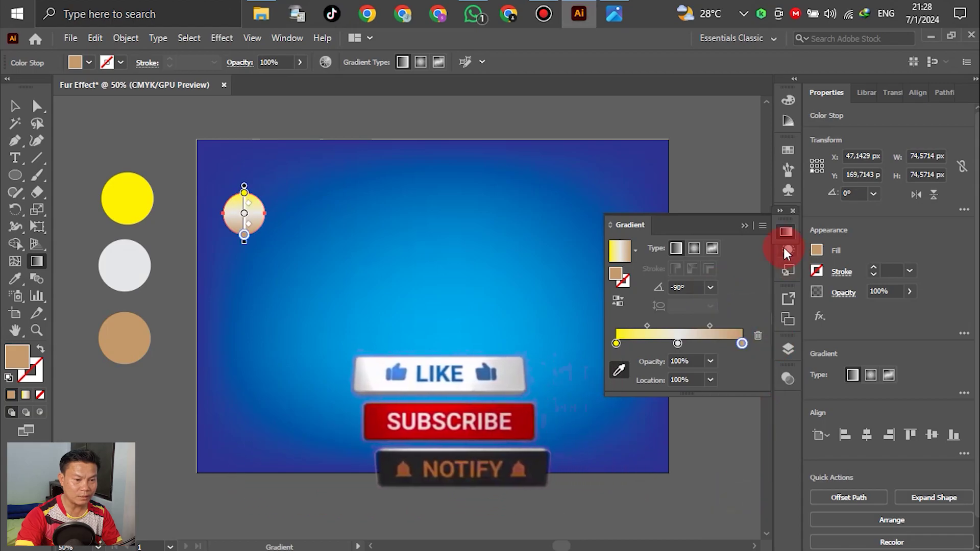
pyautogui.click(786, 231)
pyautogui.click(15, 106)
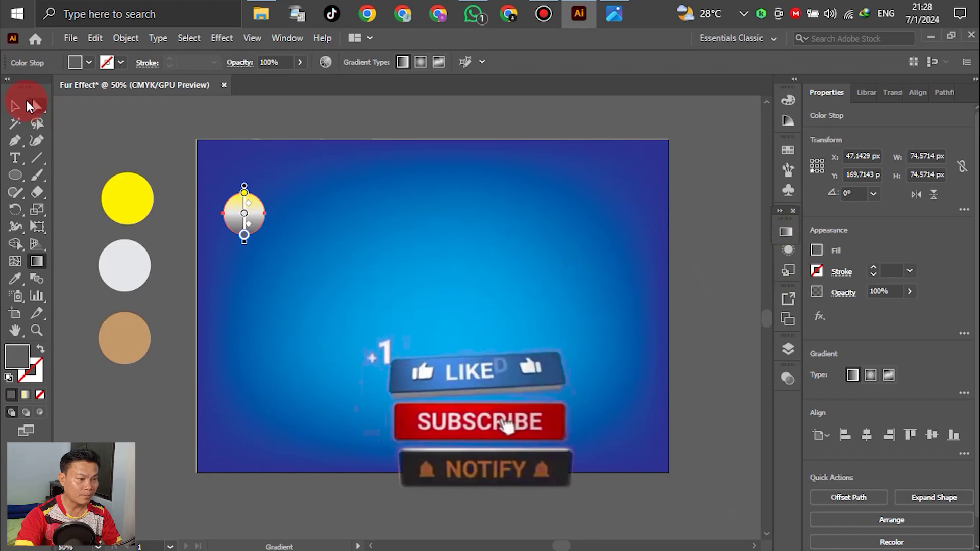
# Shrink the gradient circle to 54 px across.
pyautogui.click(264, 219)
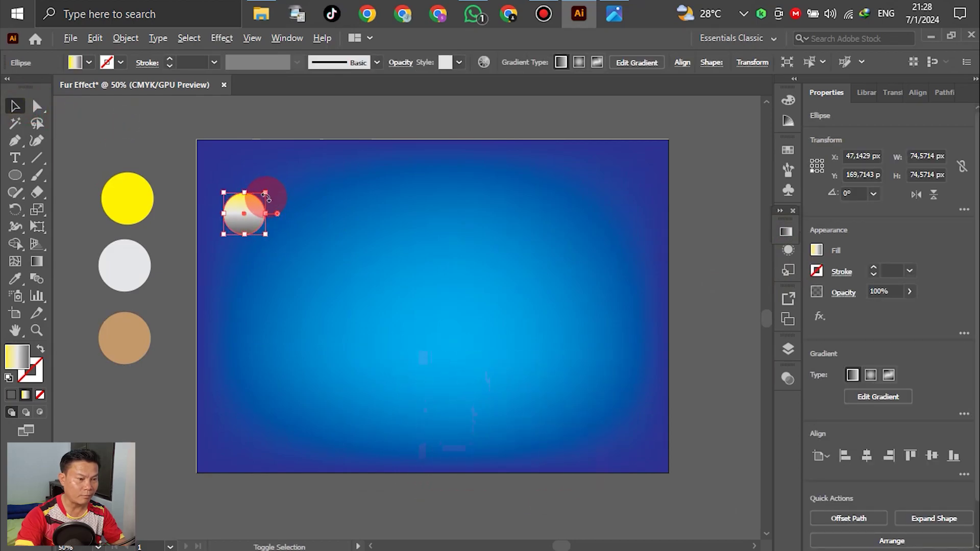
pyautogui.moveTo(267, 194); pyautogui.dragTo(265, 200)
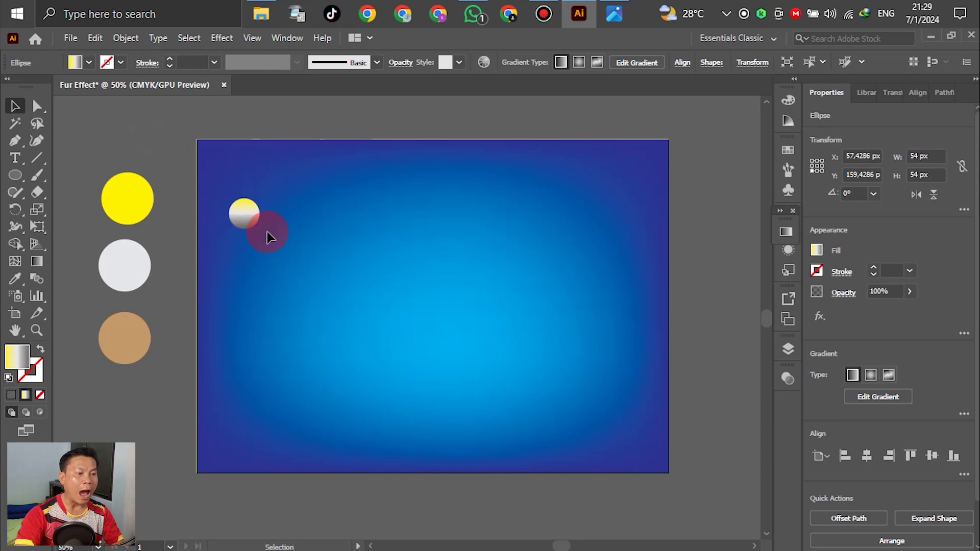
pyautogui.click(320, 283)
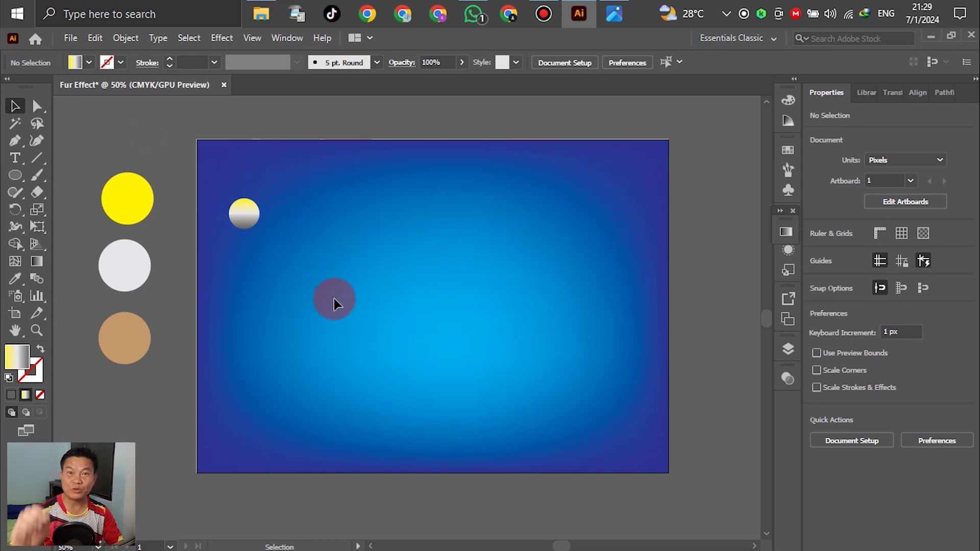
# Place a copy of the small circle lower down and select both circles.
pyautogui.click(245, 214)
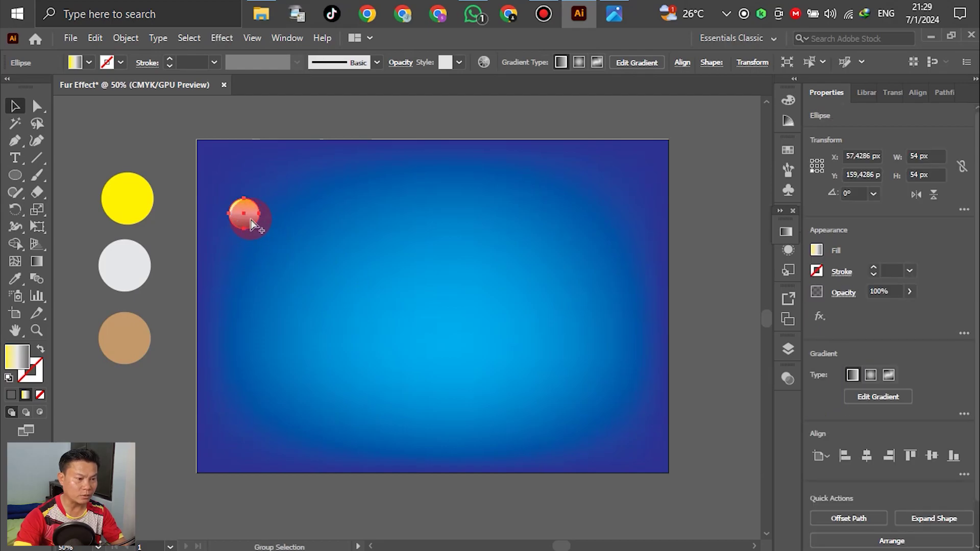
pyautogui.moveTo(249, 228); pyautogui.dragTo(244, 354)
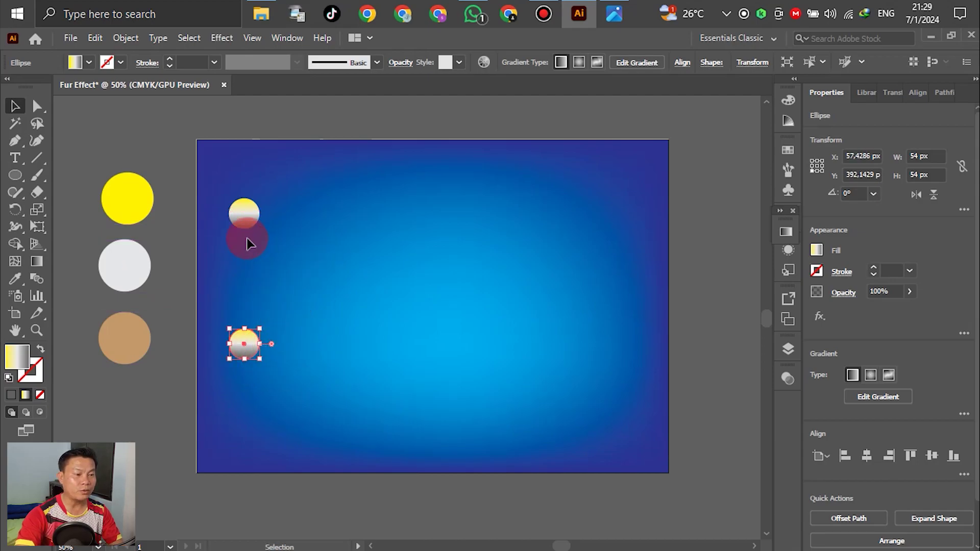
pyautogui.moveTo(196, 177); pyautogui.dragTo(289, 400)
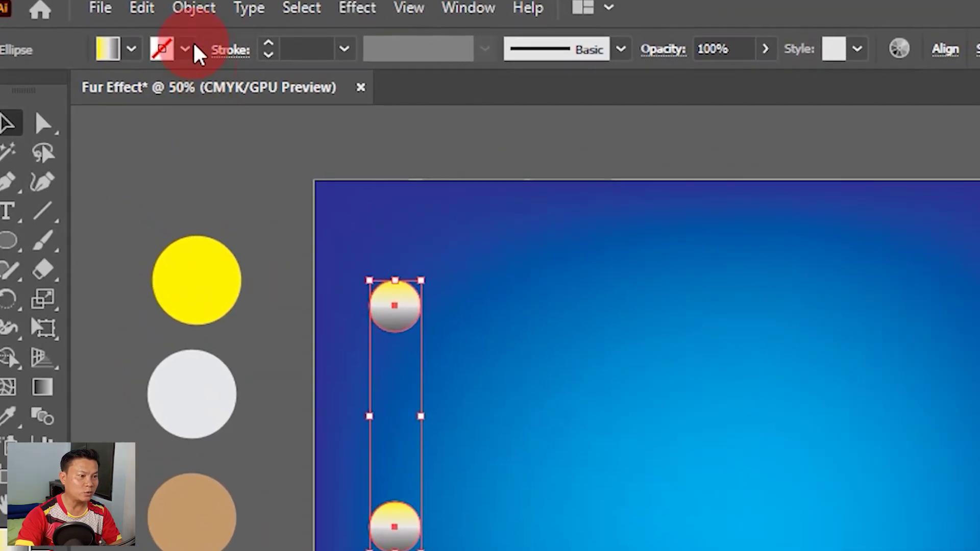
# Make a blend between the two gradient circles via Object > Blend > Make.
pyautogui.click(126, 37)
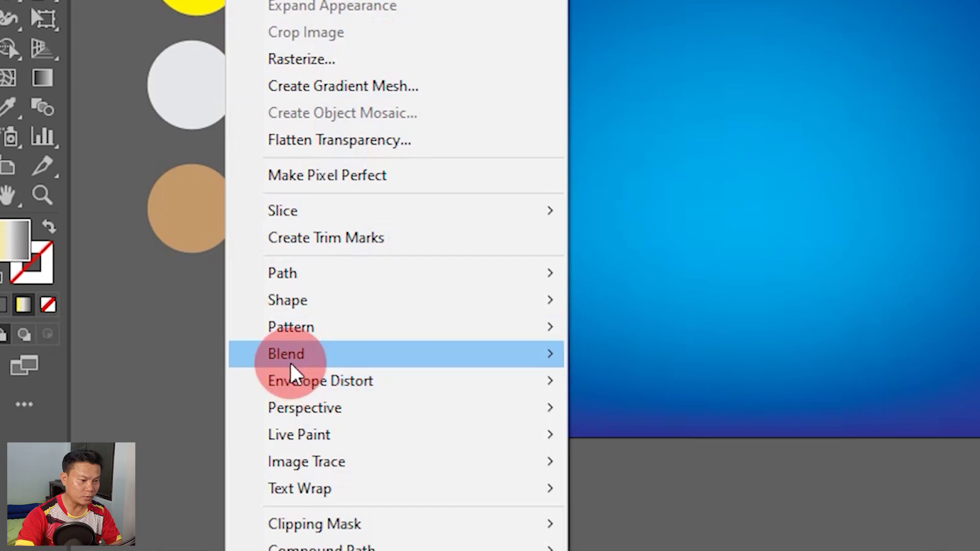
pyautogui.moveTo(300, 366)
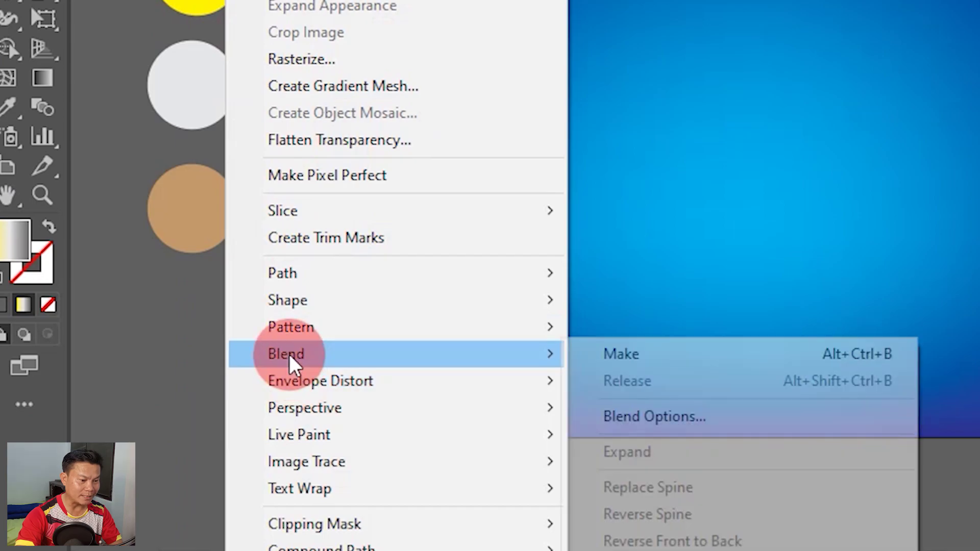
pyautogui.click(669, 358)
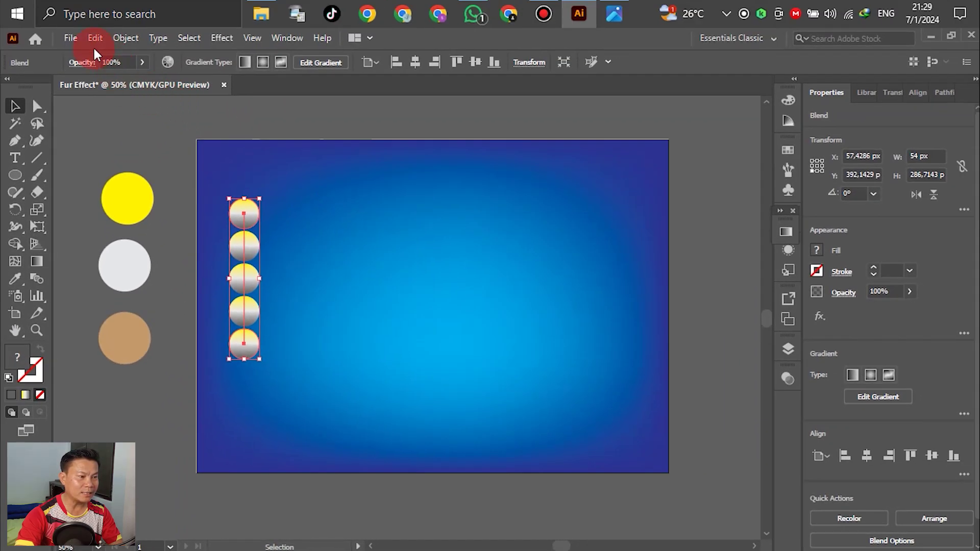
# Set the blend spacing to Specified Steps with 100 steps.
pyautogui.click(123, 38)
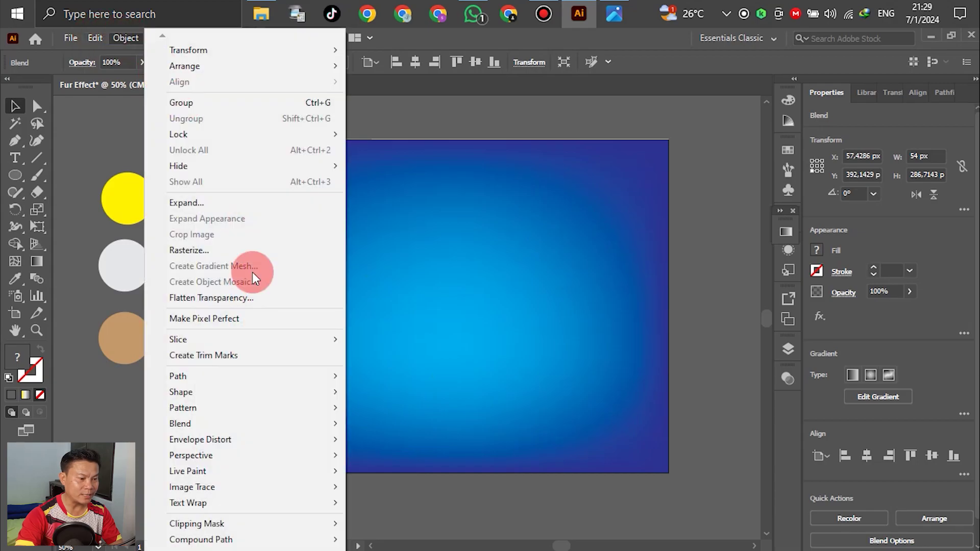
pyautogui.moveTo(211, 425)
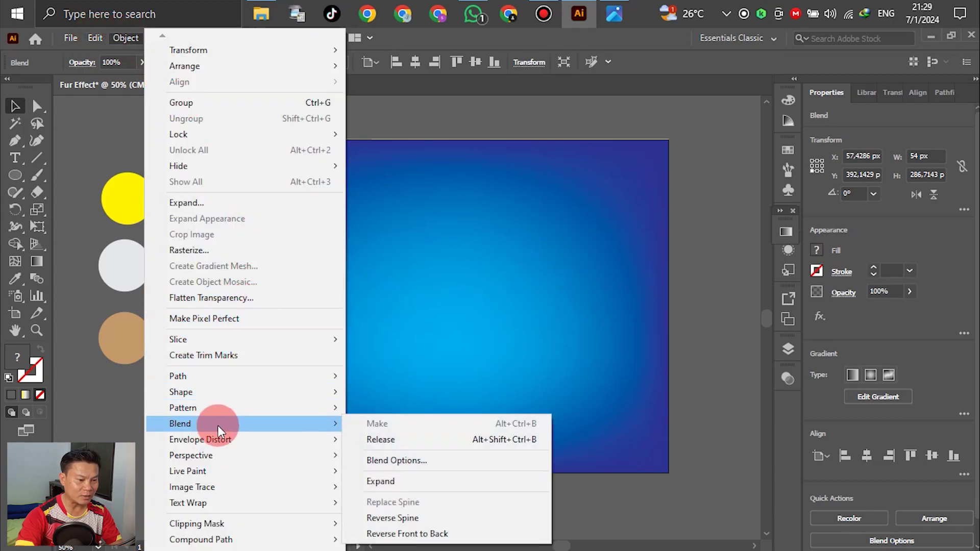
pyautogui.click(430, 463)
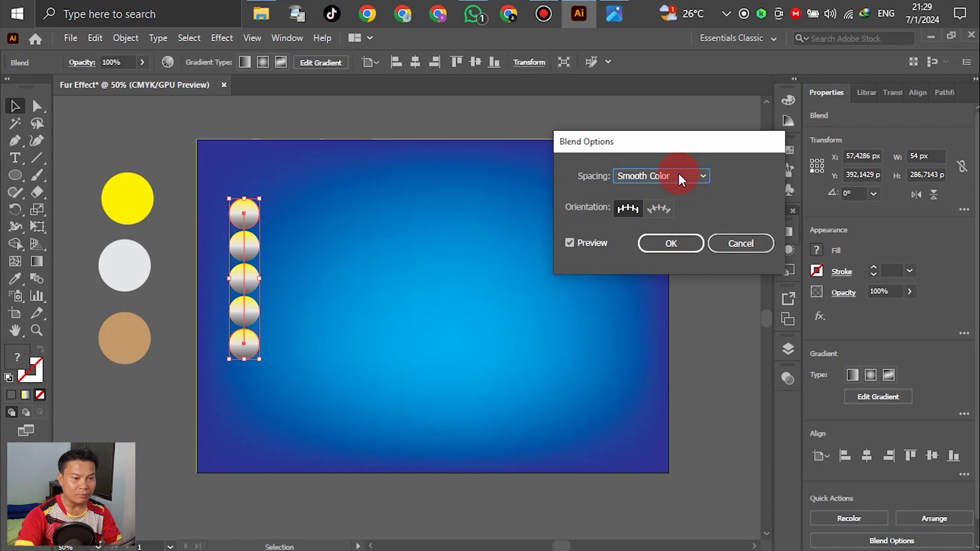
pyautogui.click(680, 177)
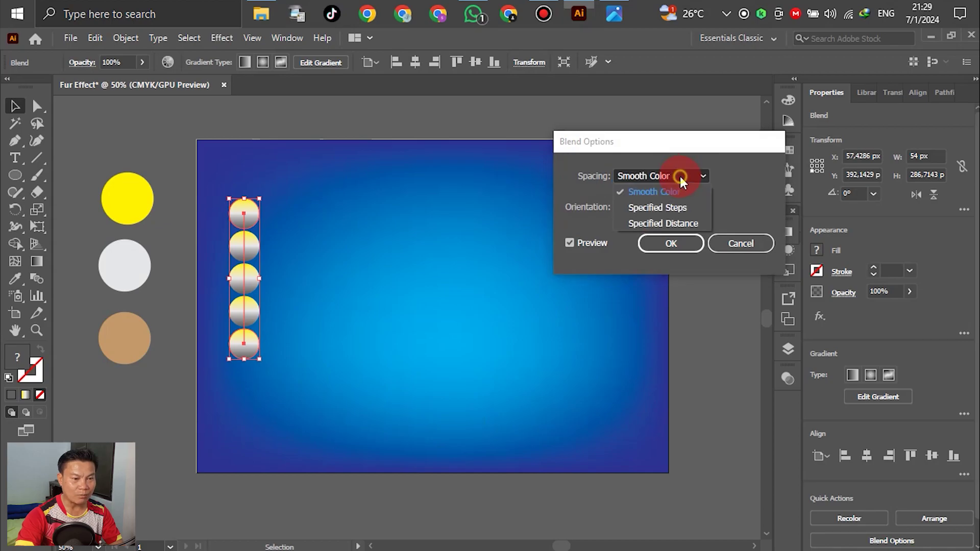
pyautogui.click(648, 210)
pyautogui.moveTo(712, 167); pyautogui.dragTo(737, 171)
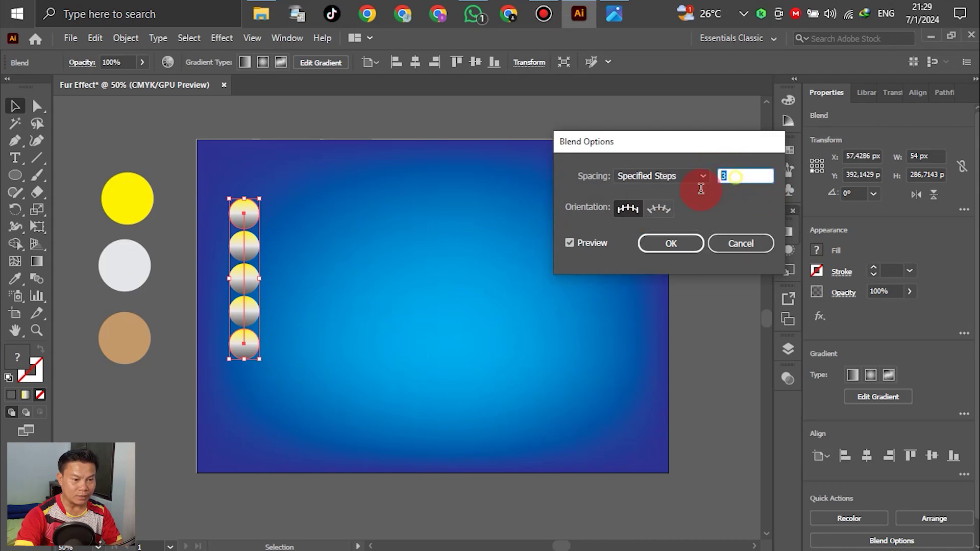
pyautogui.write('100')
pyautogui.click(671, 243)
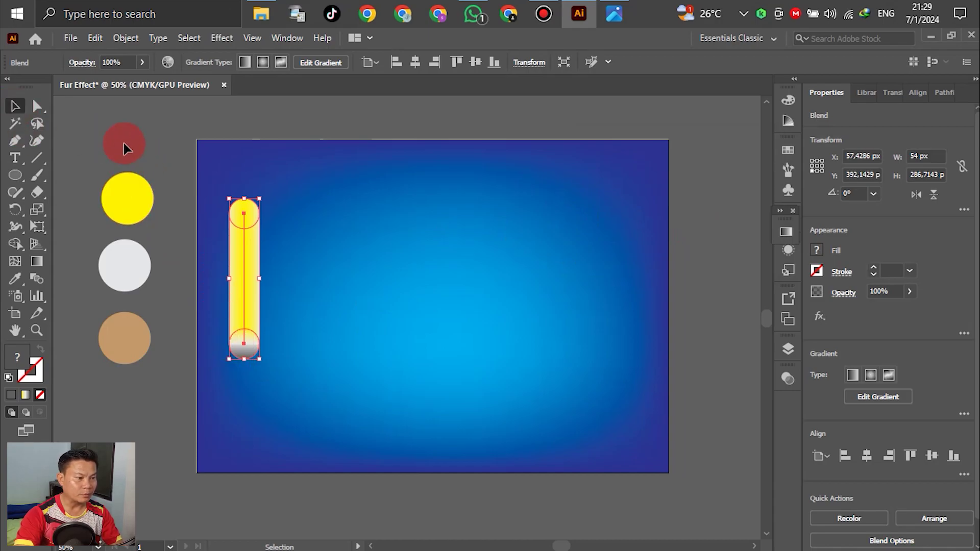
# Draw a large circle and move it down and right of the artboard centre.
pyautogui.click(369, 292)
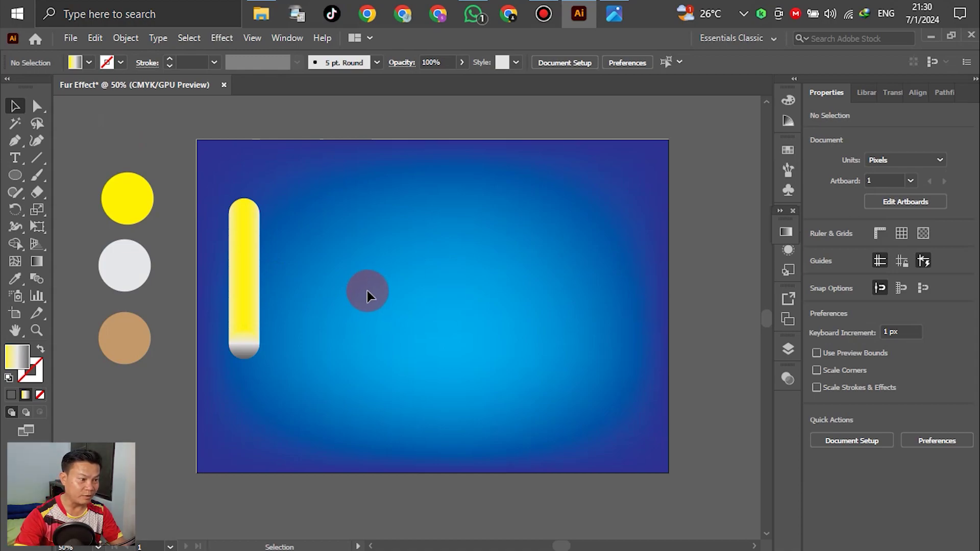
pyautogui.click(15, 176)
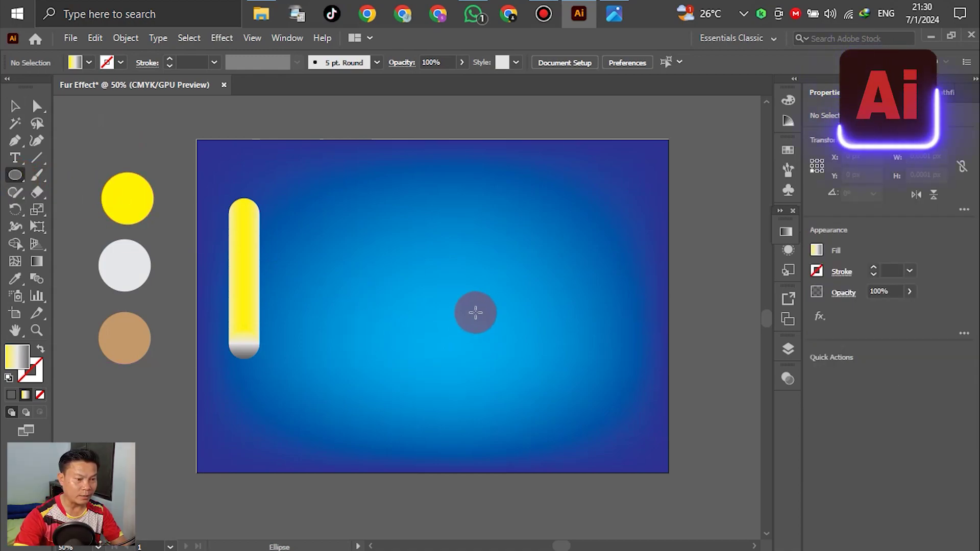
pyautogui.moveTo(440, 281); pyautogui.dragTo(501, 342)
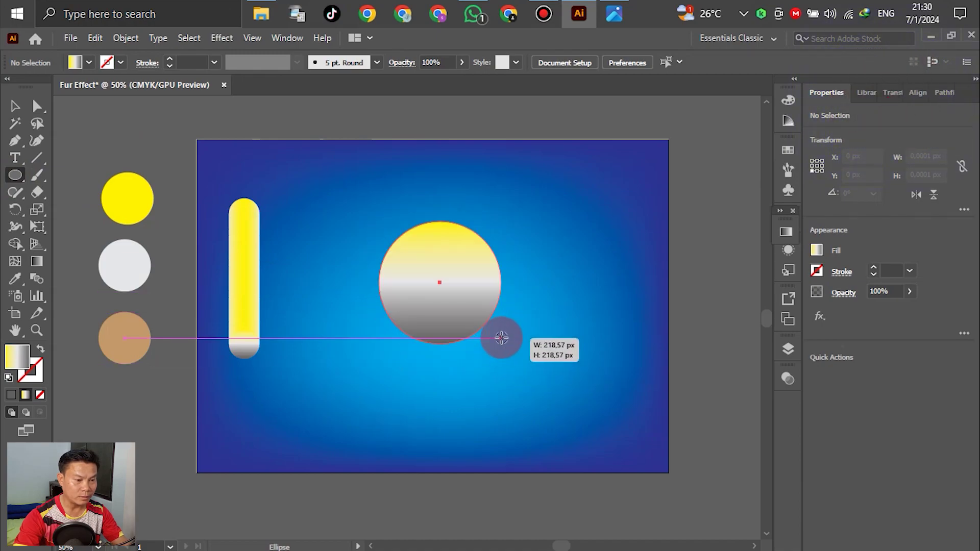
pyautogui.click(14, 106)
pyautogui.click(486, 277)
pyautogui.moveTo(488, 275); pyautogui.dragTo(501, 303)
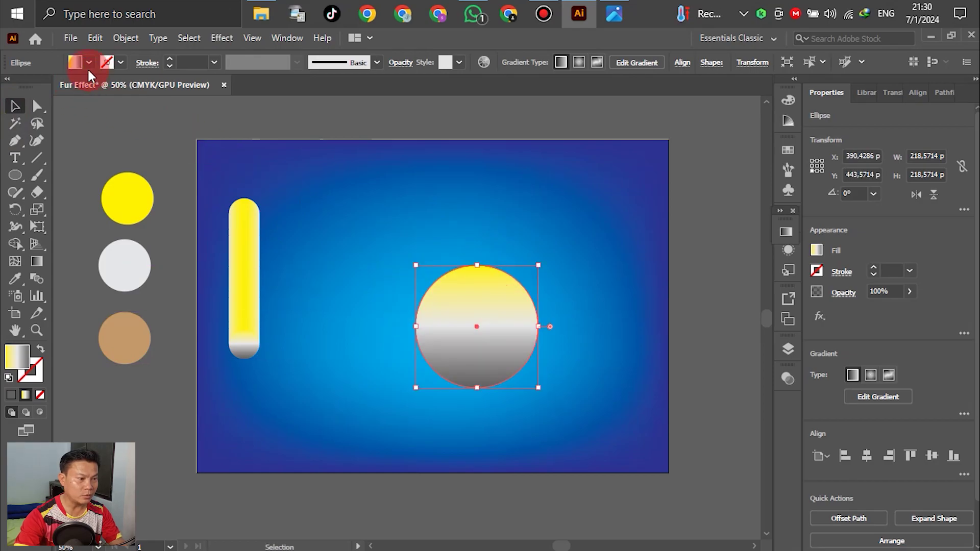
# Give the circle a white stroke and no fill.
pyautogui.click(121, 62)
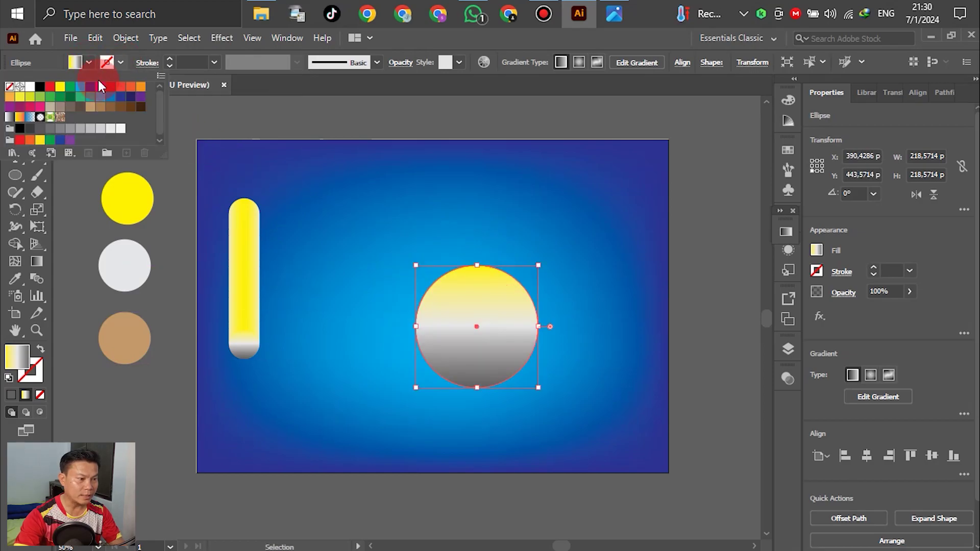
pyautogui.click(30, 90)
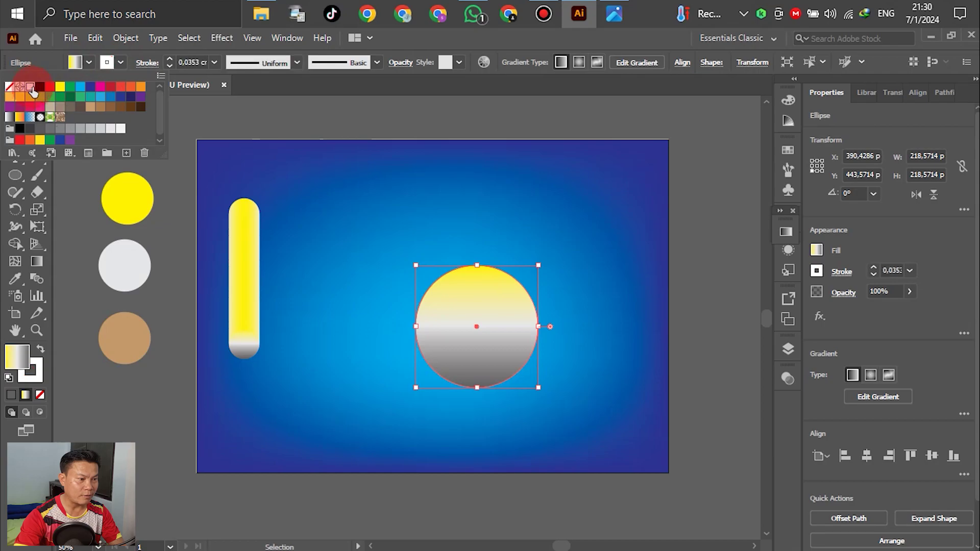
pyautogui.click(84, 59)
pyautogui.click(86, 59)
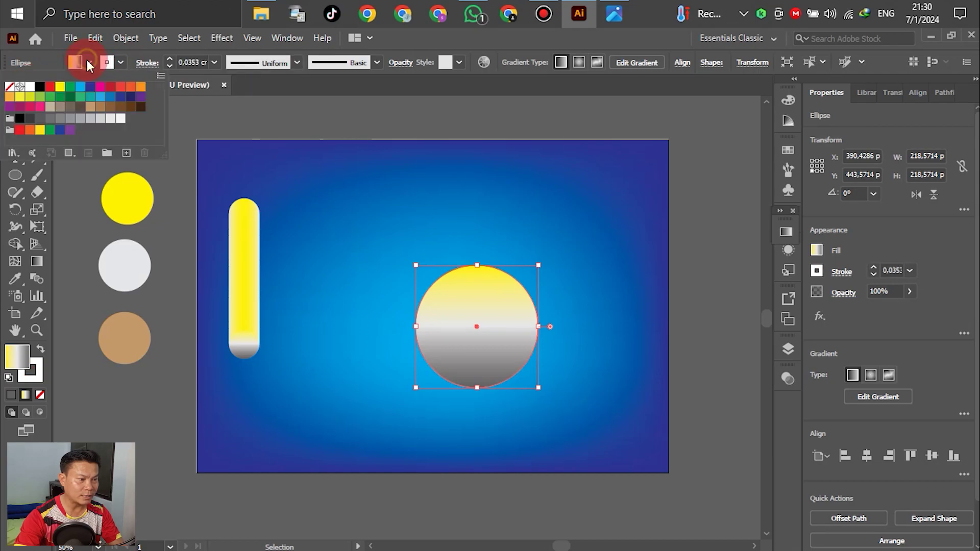
pyautogui.click(14, 88)
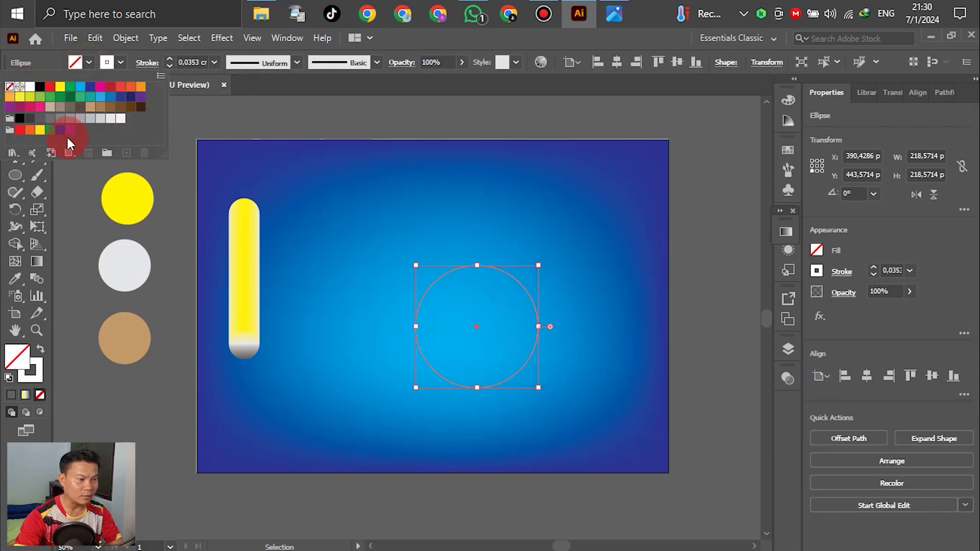
pyautogui.click(69, 191)
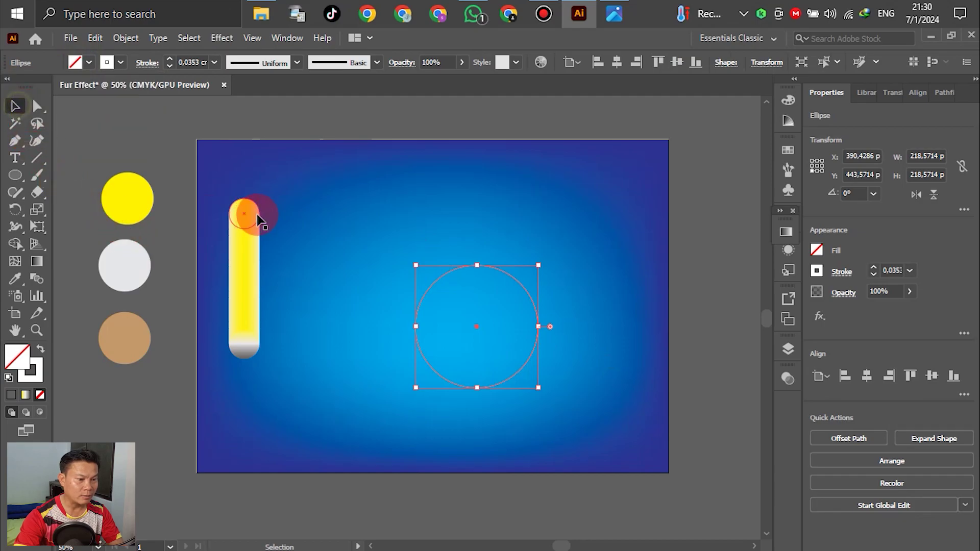
pyautogui.click(613, 275)
pyautogui.click(505, 271)
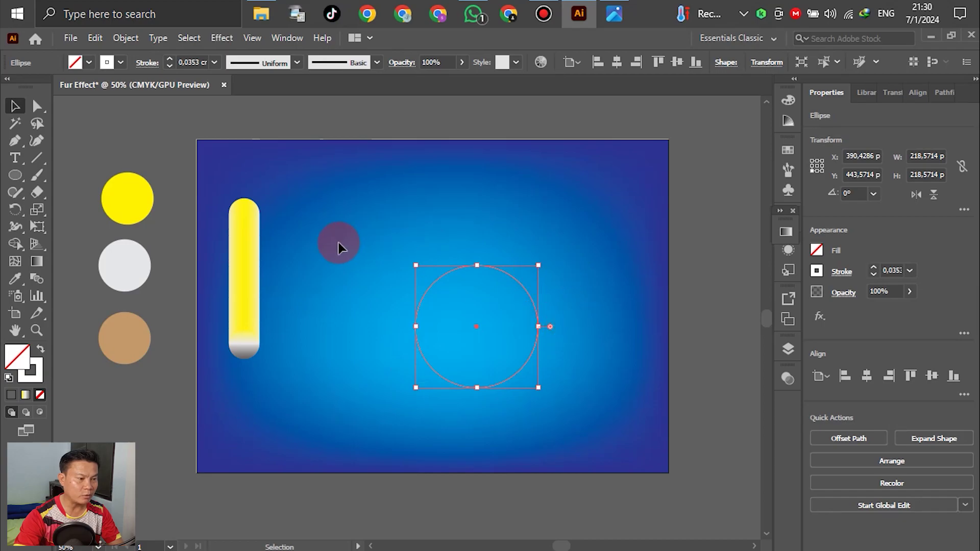
# Pick the Scissors tool from the Eraser tool's flyout.
pyautogui.doubleClick(33, 193)
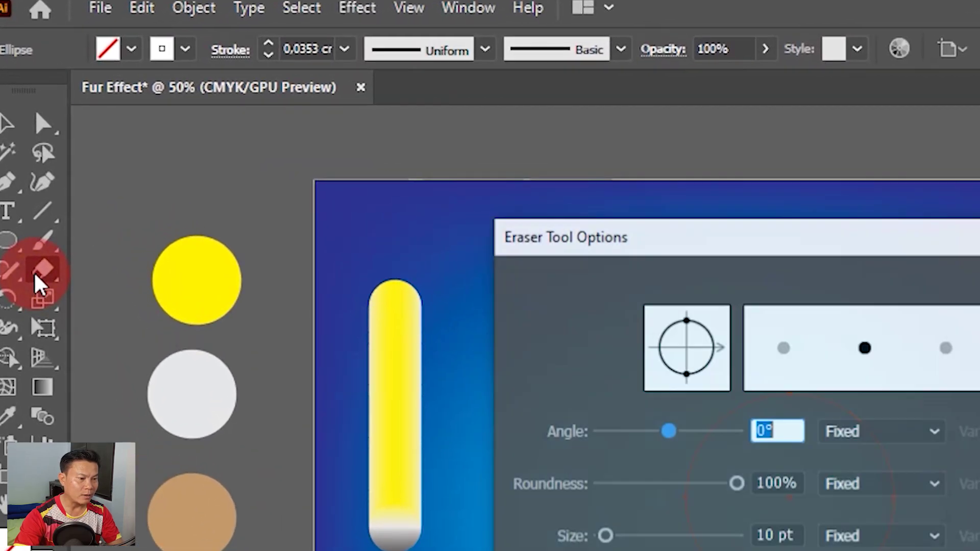
pyautogui.click(908, 389)
pyautogui.press('Return')
pyautogui.click(53, 269)
pyautogui.moveTo(70, 275)
pyautogui.mouseDown()
pyautogui.moveTo(168, 296)
pyautogui.moveTo(153, 305)
pyautogui.mouseUp()
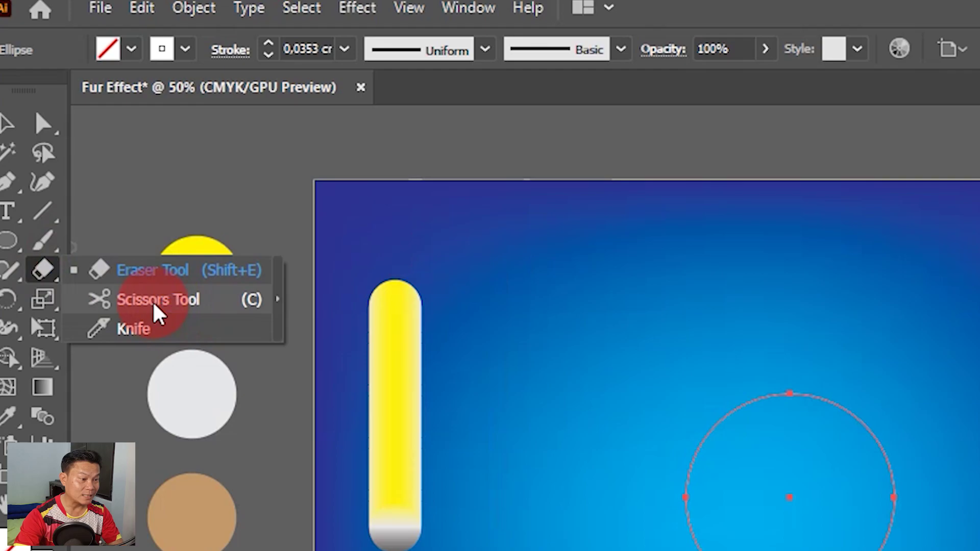
pyautogui.moveTo(160, 314); pyautogui.dragTo(158, 312)
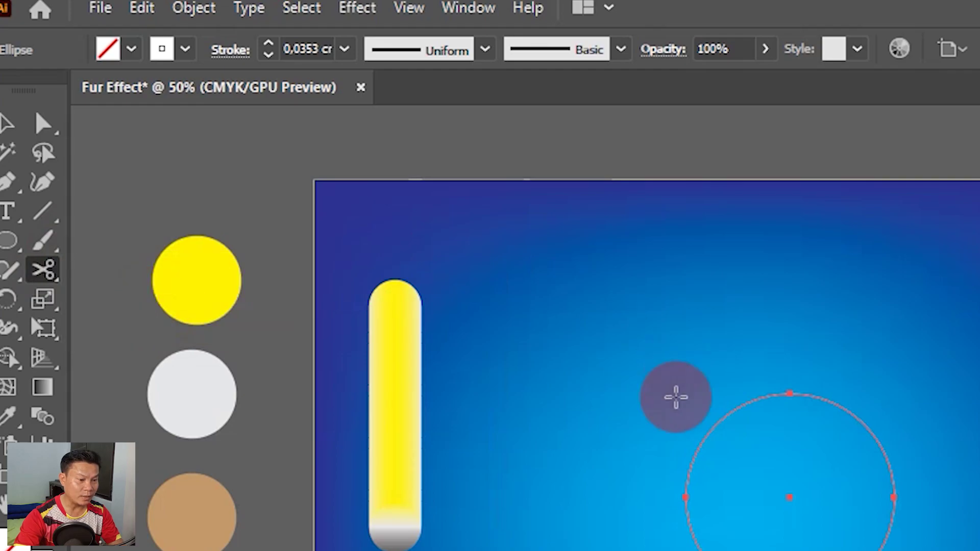
# Cut the circle at its bottom anchor, then select both the capsule and circle.
pyautogui.click(477, 387)
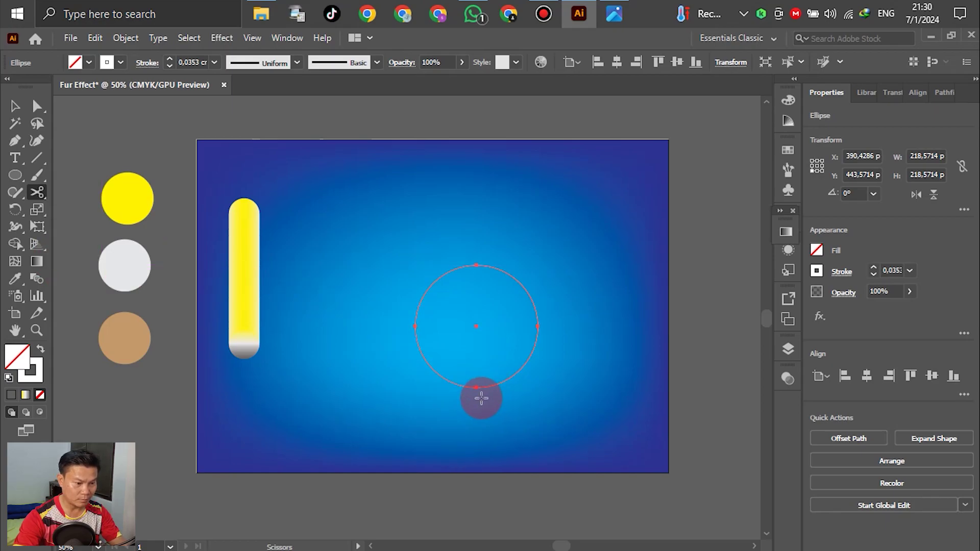
pyautogui.hotkey('ctrl', '1')
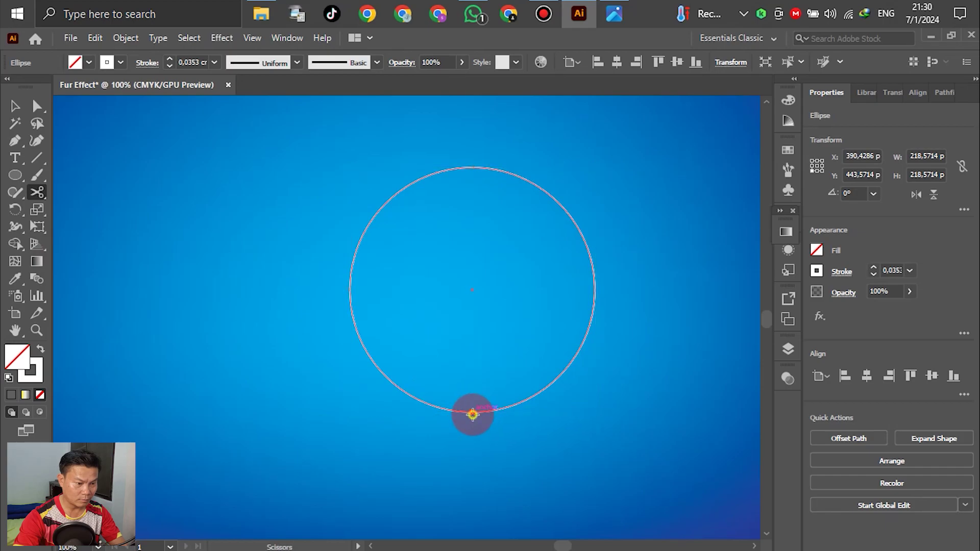
pyautogui.click(473, 415)
pyautogui.hotkey('ctrl', '-')
pyautogui.hotkey('ctrl', '-')
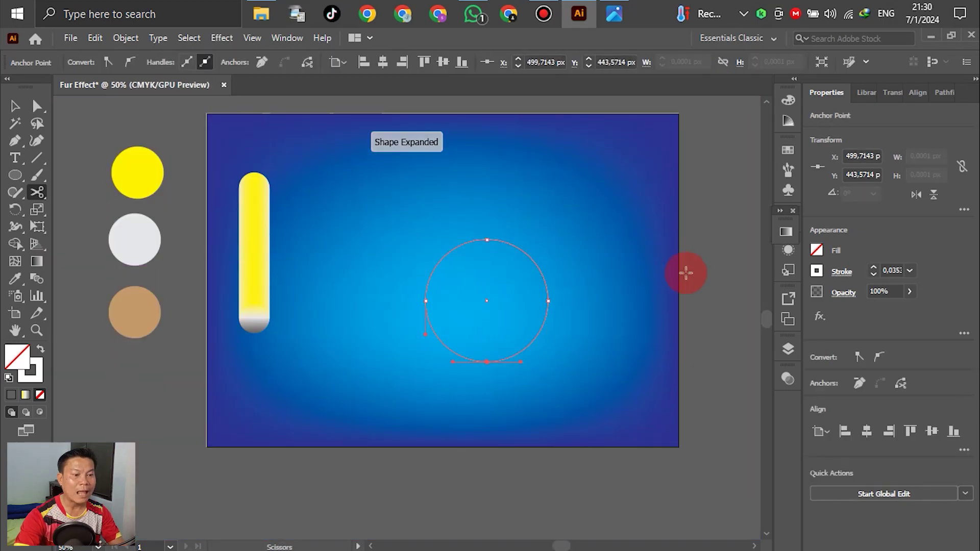
pyautogui.click(16, 108)
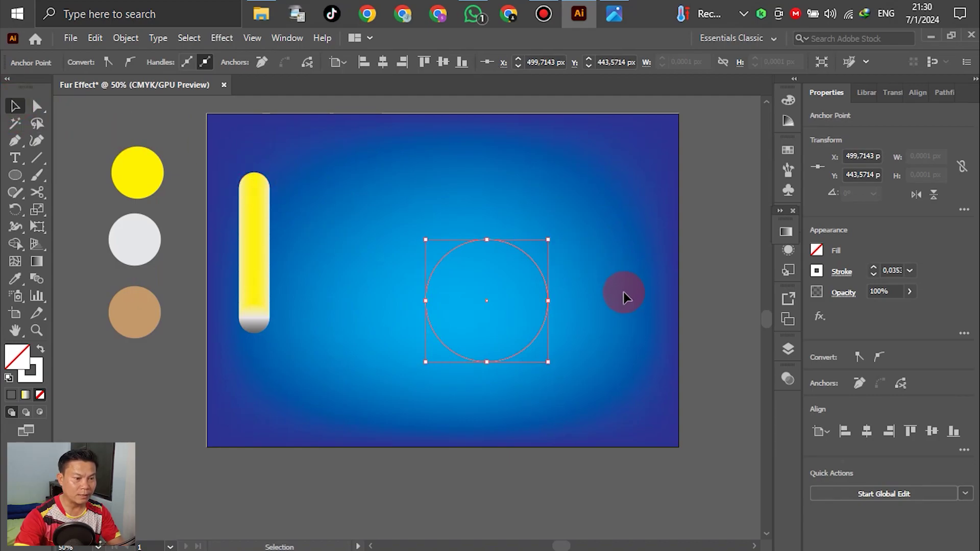
pyautogui.moveTo(216, 162)
pyautogui.mouseDown()
pyautogui.moveTo(405, 326)
pyautogui.moveTo(595, 388)
pyautogui.mouseUp()
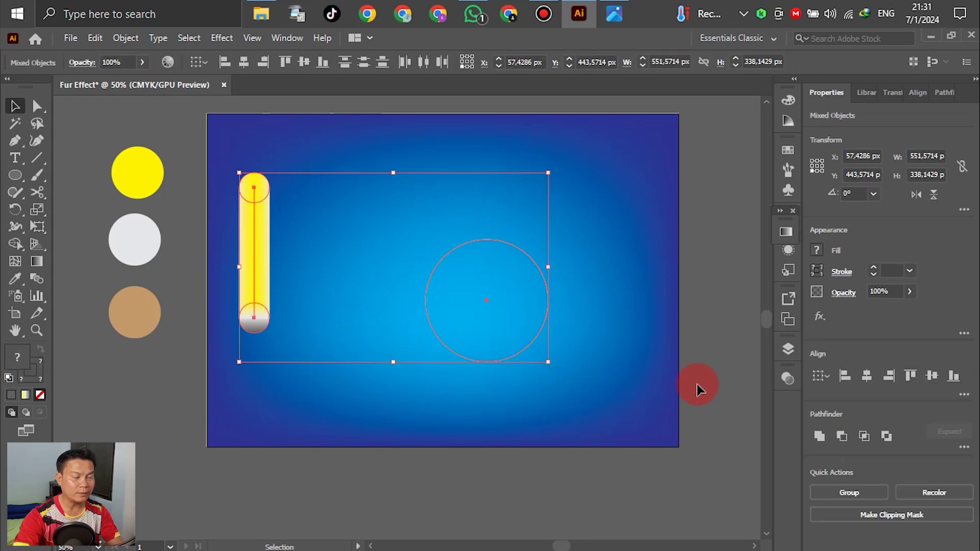
# Replace the blend's spine with the open circle path using Object > Blend > Replace Spine.
pyautogui.click(126, 38)
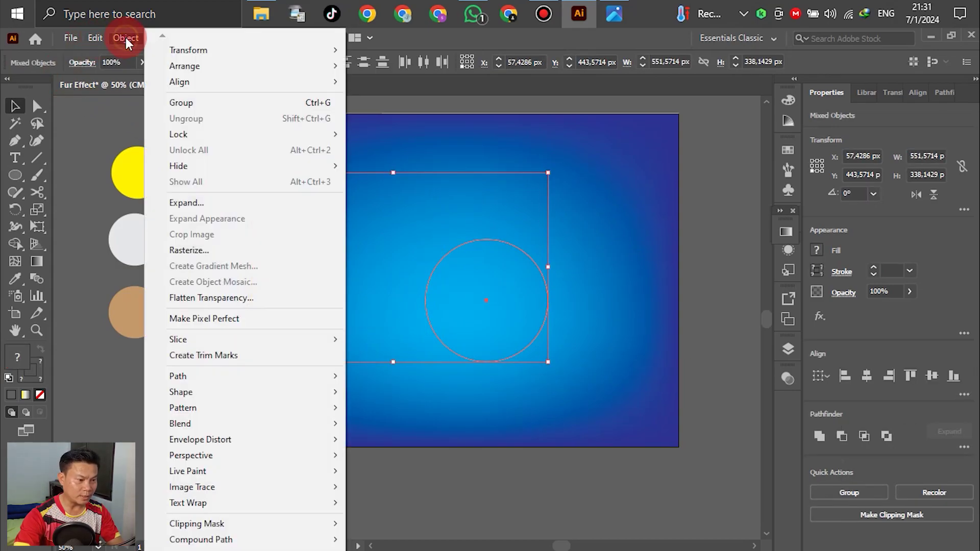
pyautogui.moveTo(206, 425)
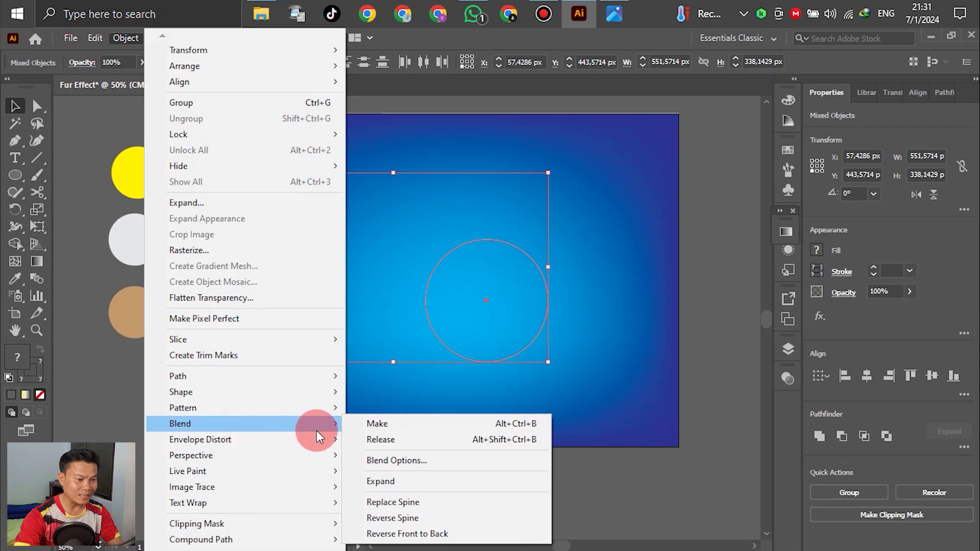
pyautogui.click(393, 502)
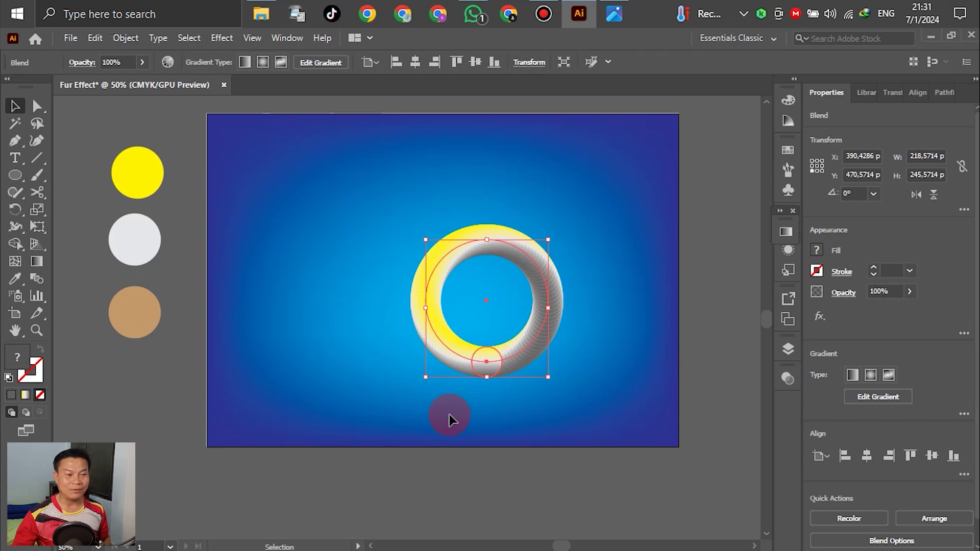
# Reposition the resulting yellow-to-grey ring on the artboard.
pyautogui.moveTo(530, 337); pyautogui.dragTo(523, 279)
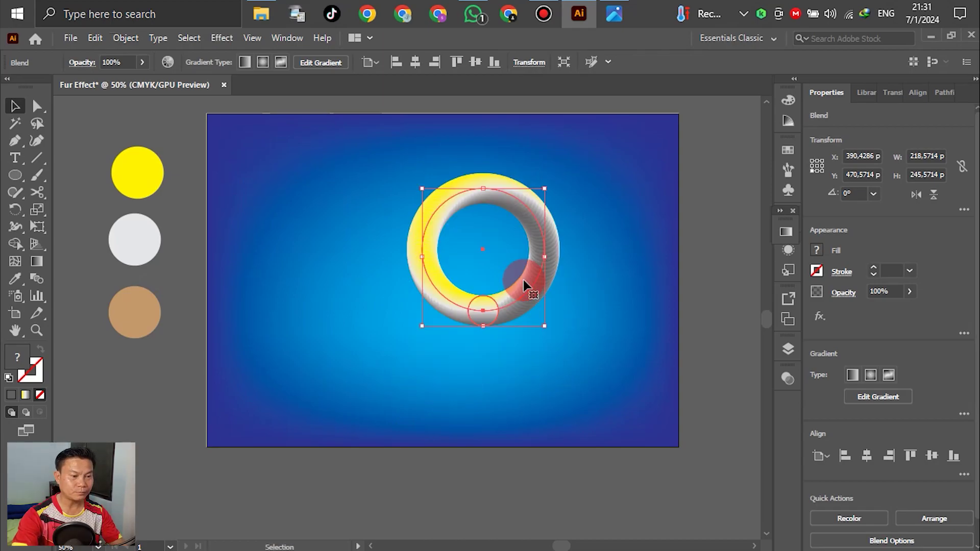
pyautogui.scroll(3, 494, 206)
pyautogui.scroll(-1, 495, 206)
pyautogui.moveTo(563, 202); pyautogui.dragTo(559, 231)
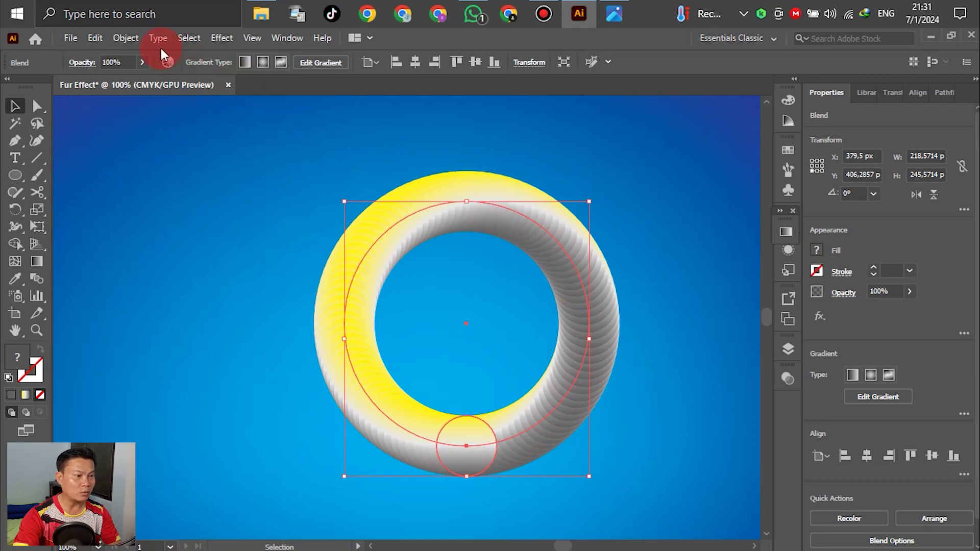
# Apply Roughen with 32% size, 100/in detail and Smooth points.
pyautogui.click(219, 38)
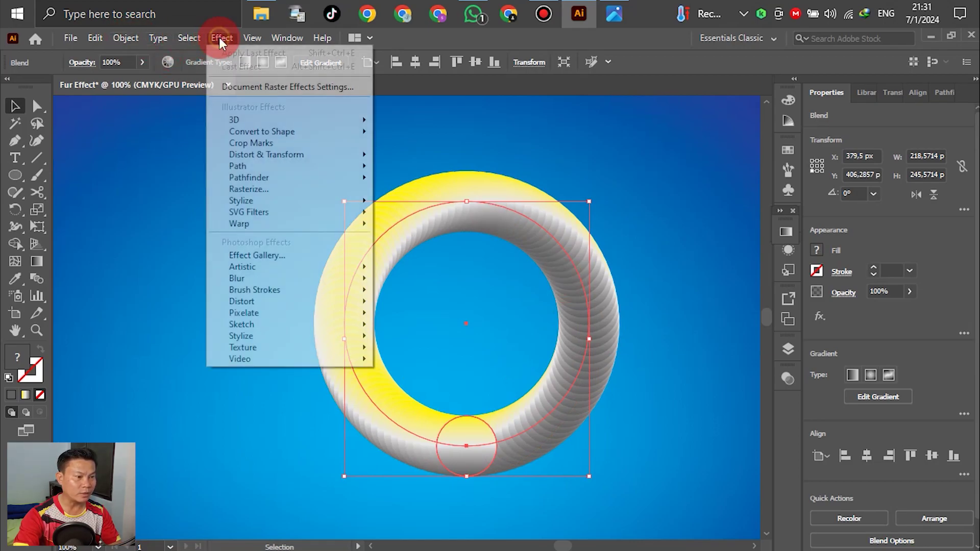
pyautogui.moveTo(257, 151)
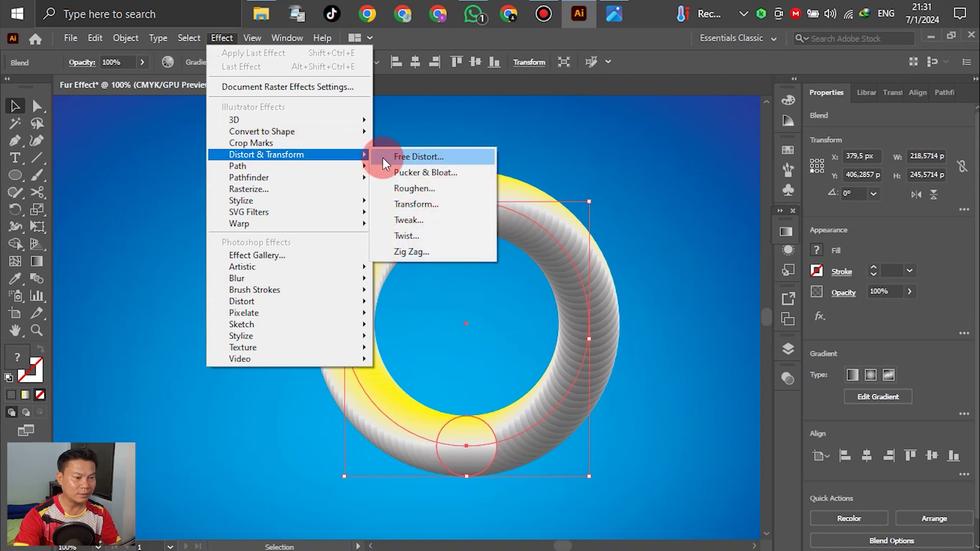
pyautogui.click(415, 190)
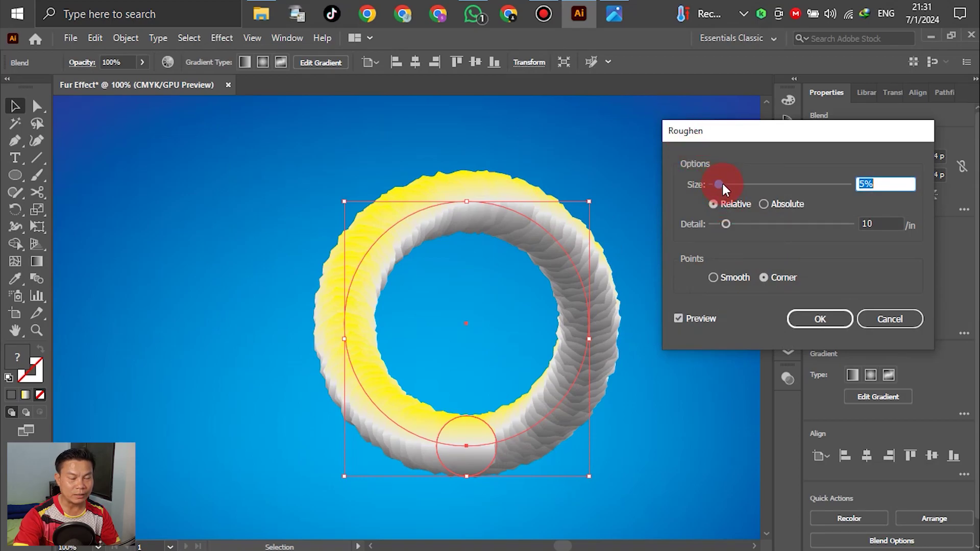
pyautogui.moveTo(723, 184); pyautogui.dragTo(760, 188)
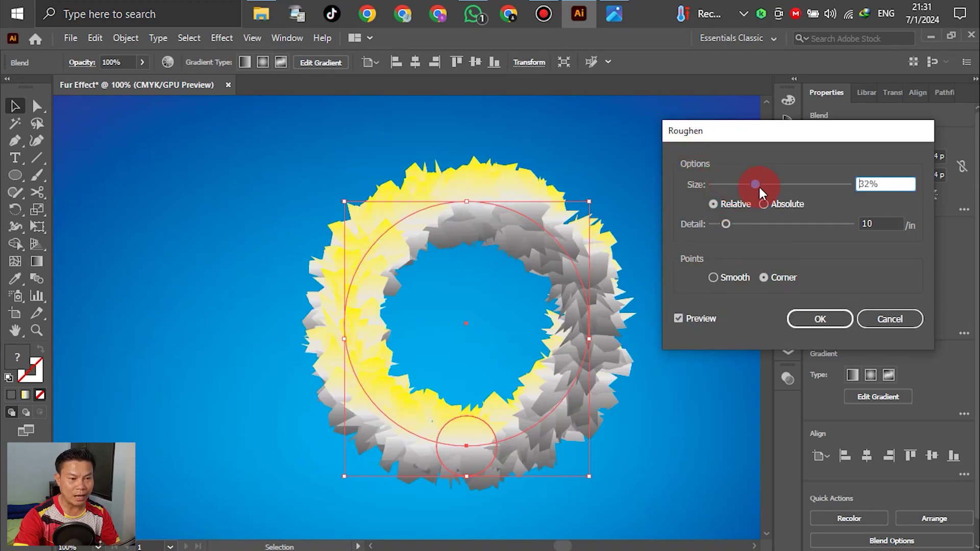
pyautogui.click(716, 278)
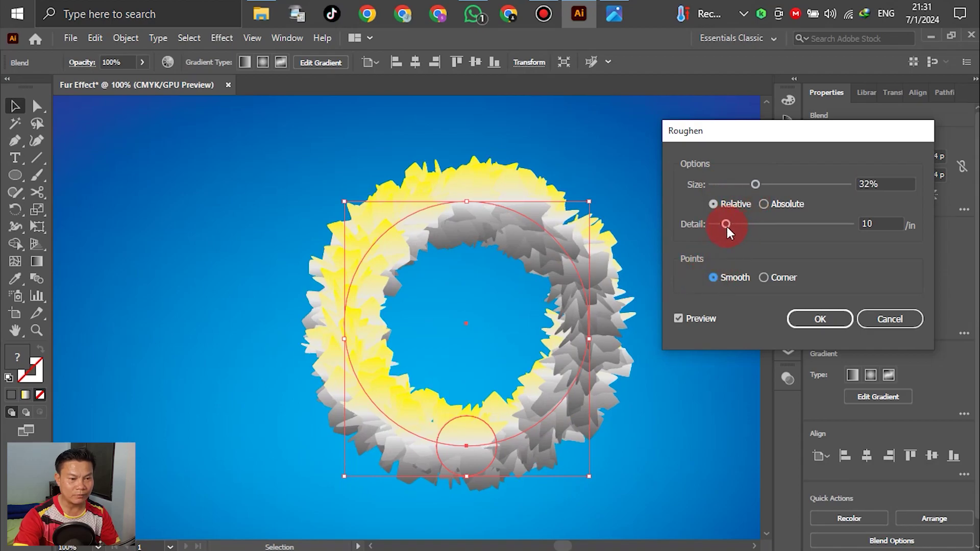
pyautogui.moveTo(725, 226); pyautogui.dragTo(851, 225)
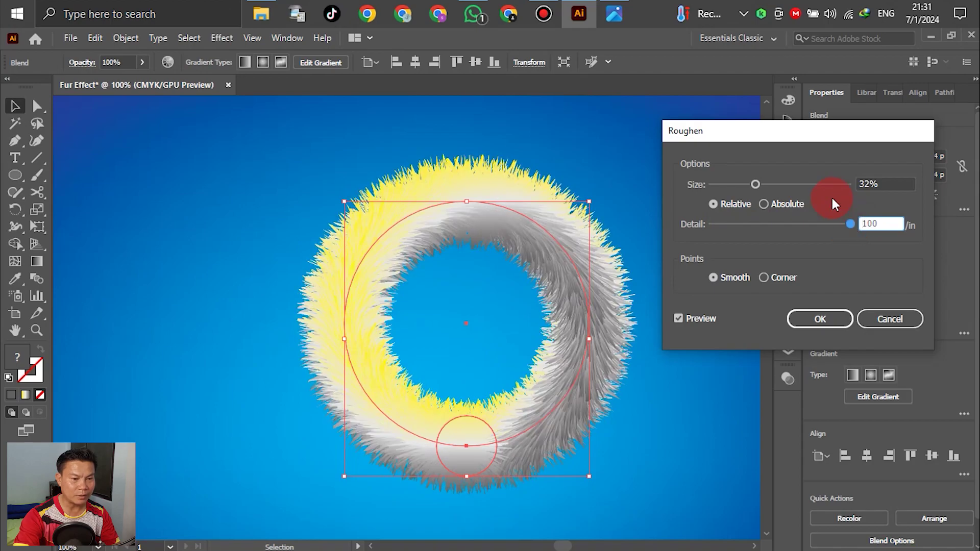
pyautogui.moveTo(758, 185)
pyautogui.mouseDown()
pyautogui.moveTo(743, 182)
pyautogui.moveTo(812, 187)
pyautogui.moveTo(751, 183)
pyautogui.mouseUp()
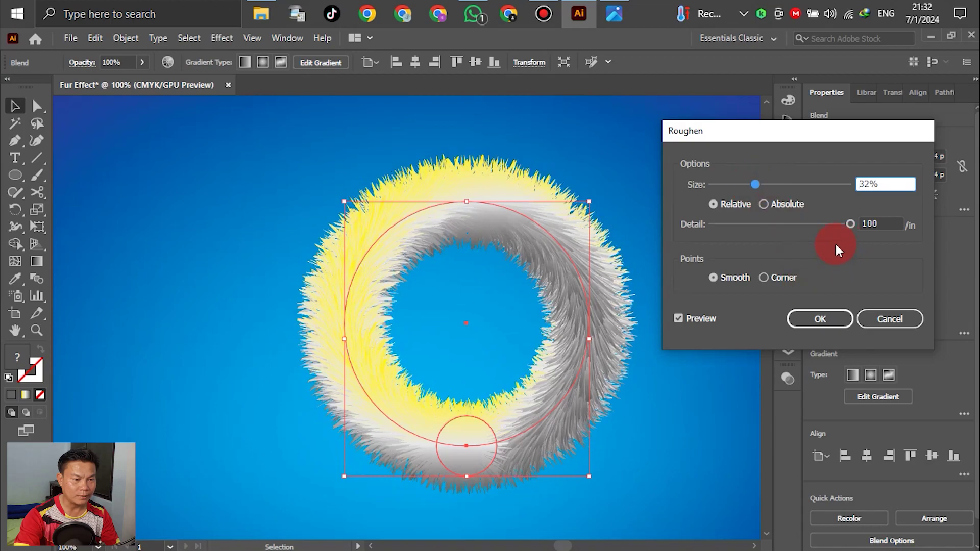
pyautogui.click(814, 318)
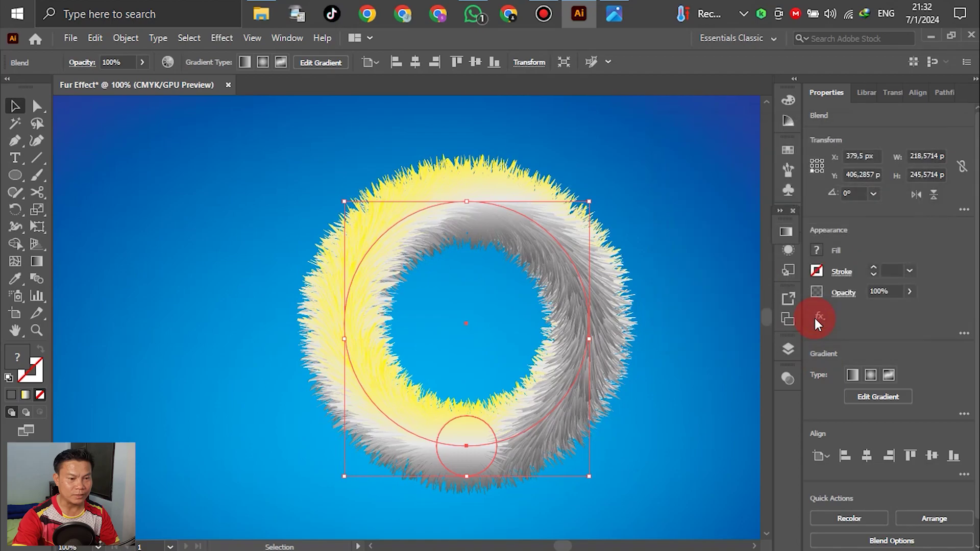
# Zoom out to the whole artboard and reselect the fur ring.
pyautogui.hotkey('ctrl', '-')
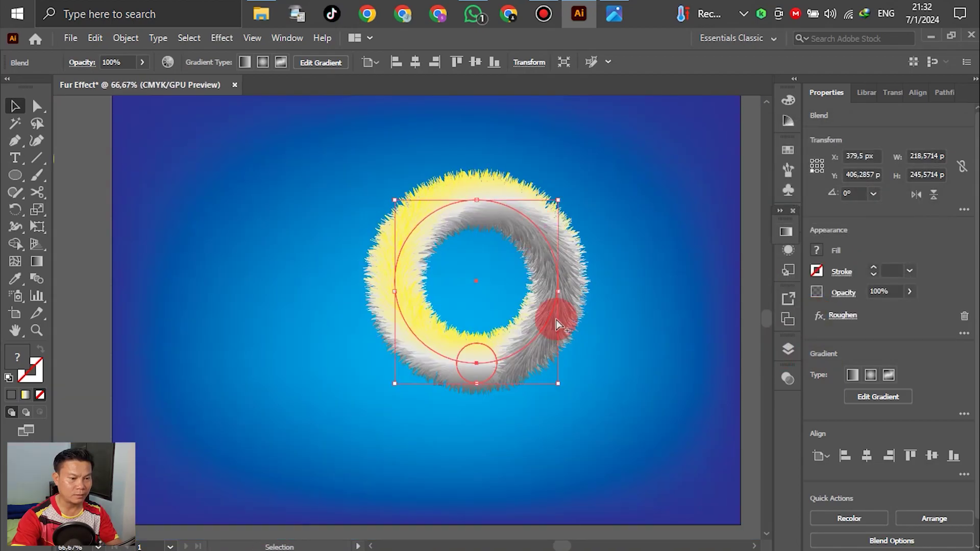
pyautogui.hotkey('ctrl', '-')
pyautogui.click(638, 515)
pyautogui.click(555, 312)
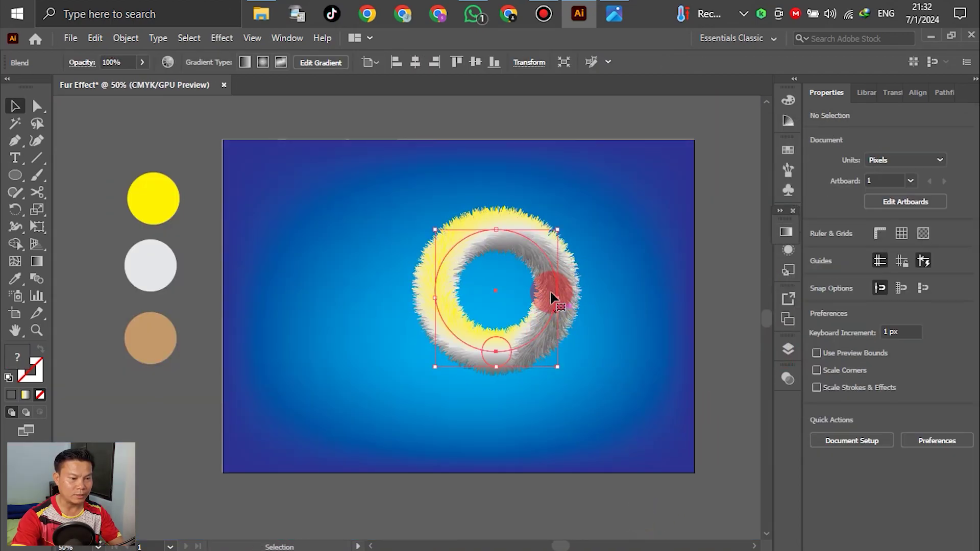